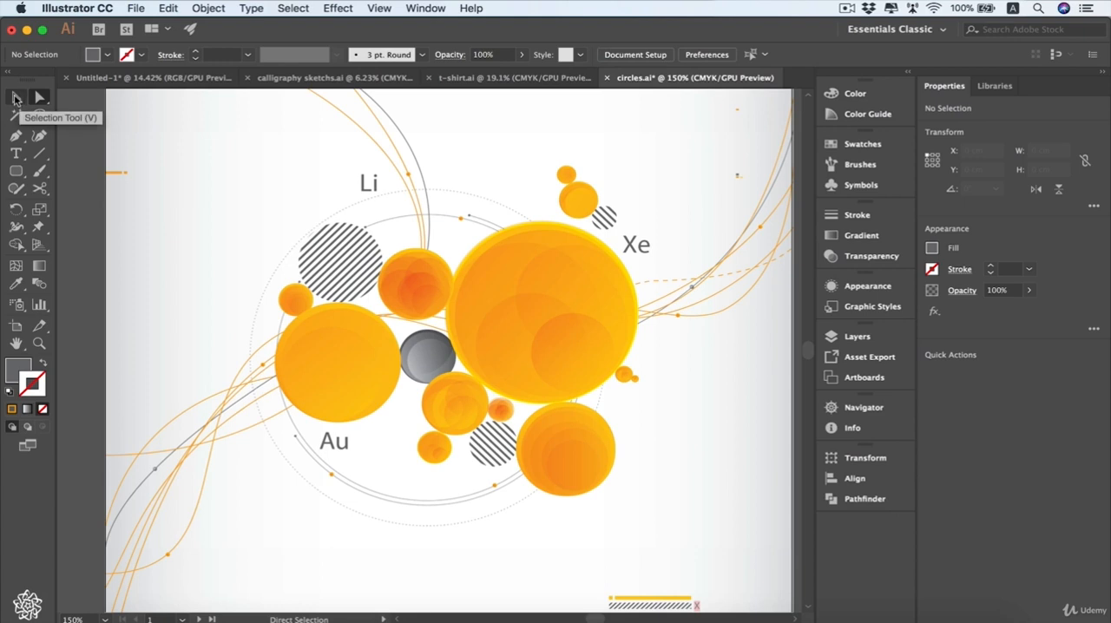
- Select the Li label and the curves beside it, add the small circles near Xe, and try moving the selection
{"action": "left_click", "coordinate": [15, 98]}
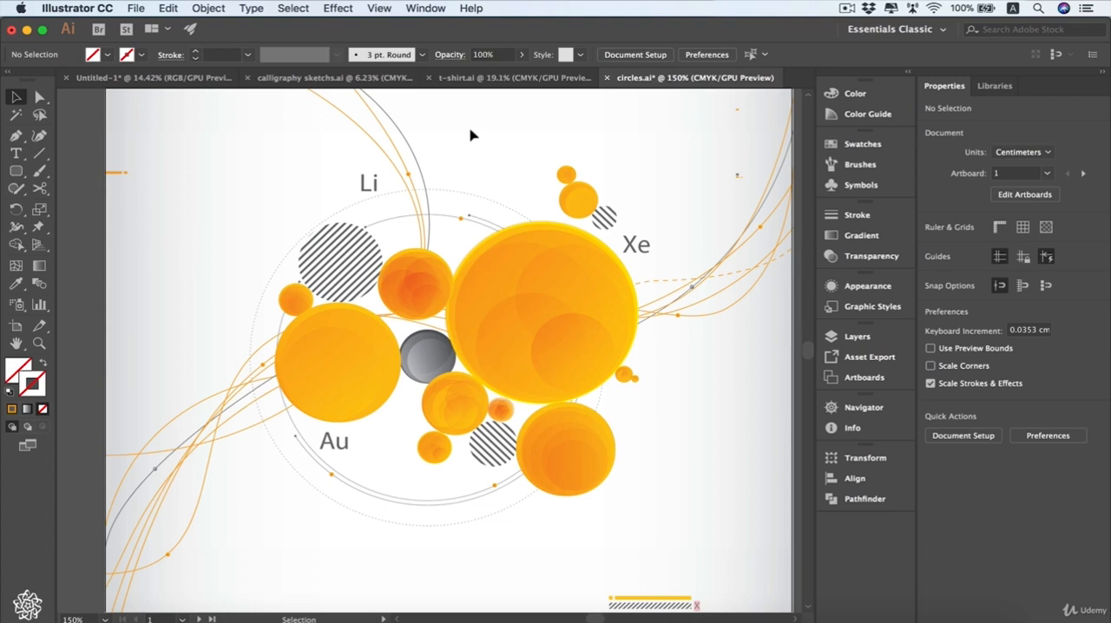
{"action": "left_click_drag", "start_coordinate": [457, 133], "coordinate": [357, 189]}
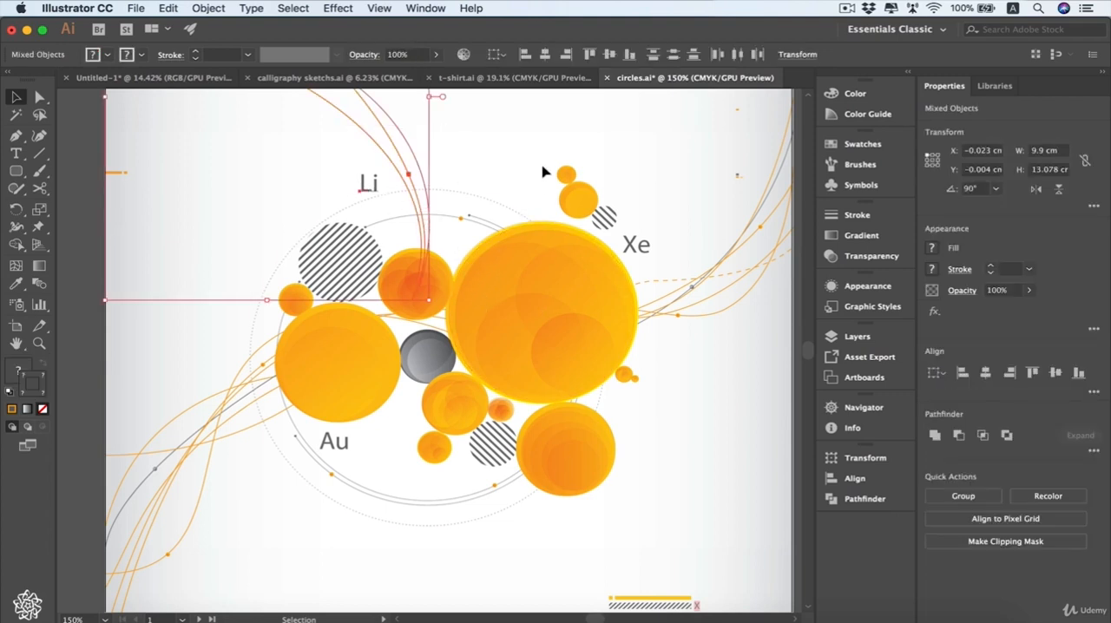
{"action": "left_click_drag", "start_coordinate": [549, 151], "coordinate": [626, 225]}
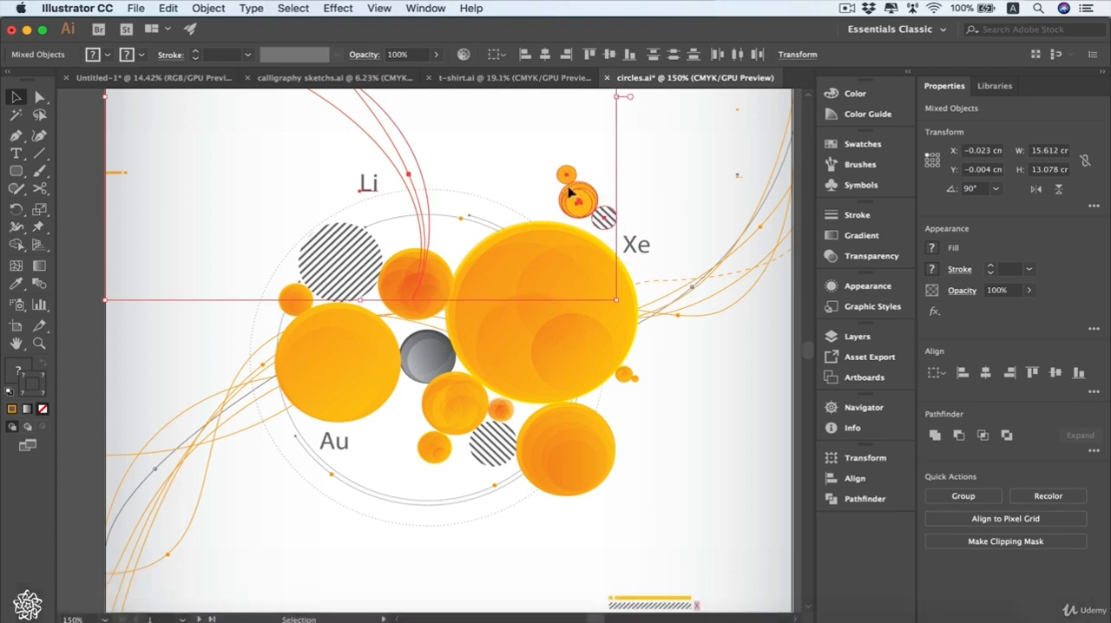
{"action": "mouse_move", "coordinate": [587, 205]}
{"action": "left_mouse_down"}
{"action": "mouse_move", "coordinate": [610, 168]}
{"action": "mouse_move", "coordinate": [599, 178]}
{"action": "mouse_move", "coordinate": [607, 174]}
{"action": "mouse_move", "coordinate": [607, 203]}
{"action": "left_mouse_up"}
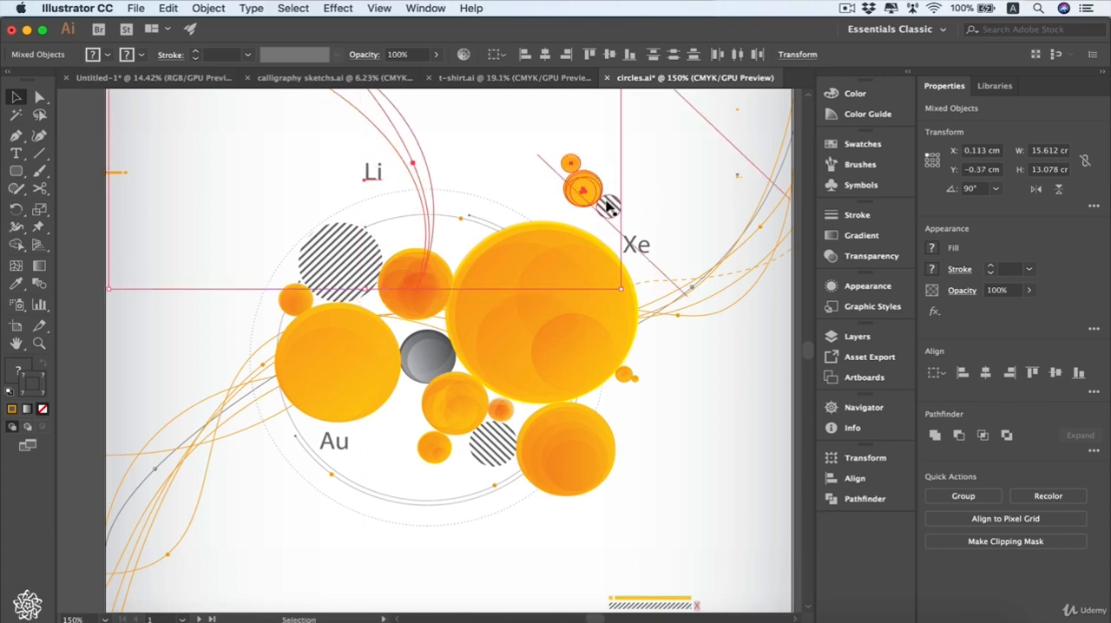
{"action": "key", "text": "cmd+z"}
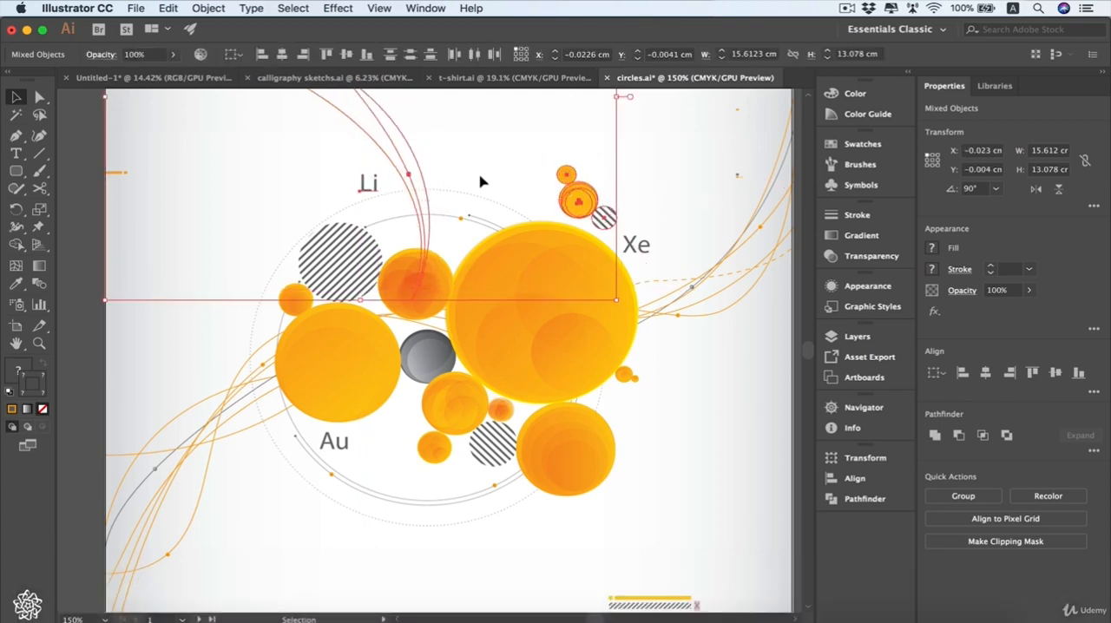
- Remove the striped circle and the two small orange circles near Xe from the selection
{"action": "key", "text": "shift"}
{"action": "key", "text": "shift"}
{"action": "left_click", "coordinate": [611, 224], "text": "shift"}
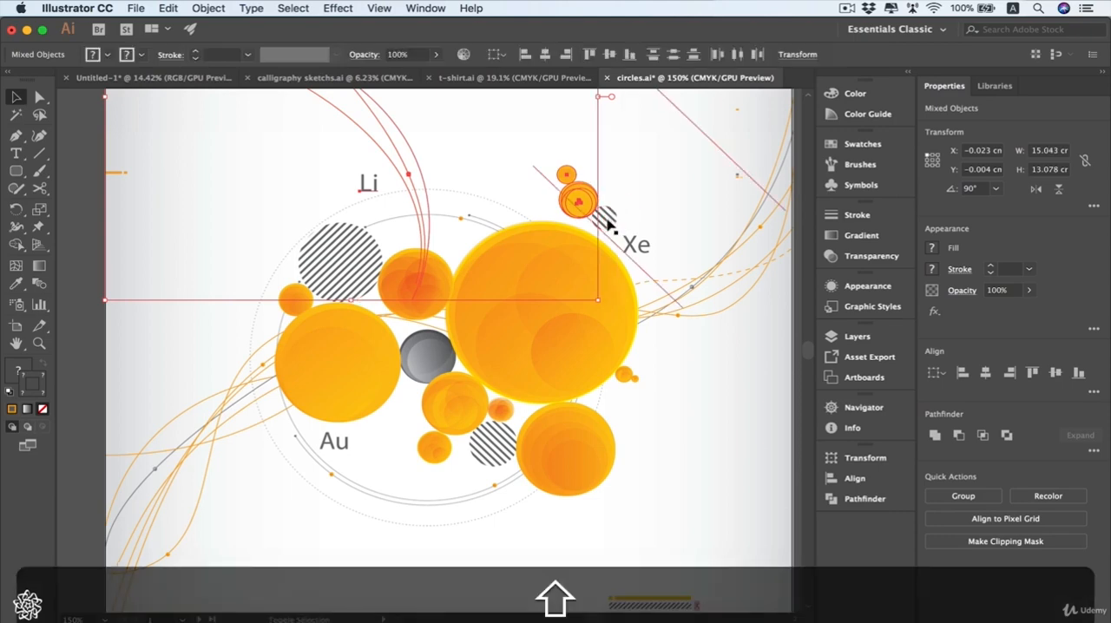
{"action": "left_click", "coordinate": [584, 203], "text": "shift"}
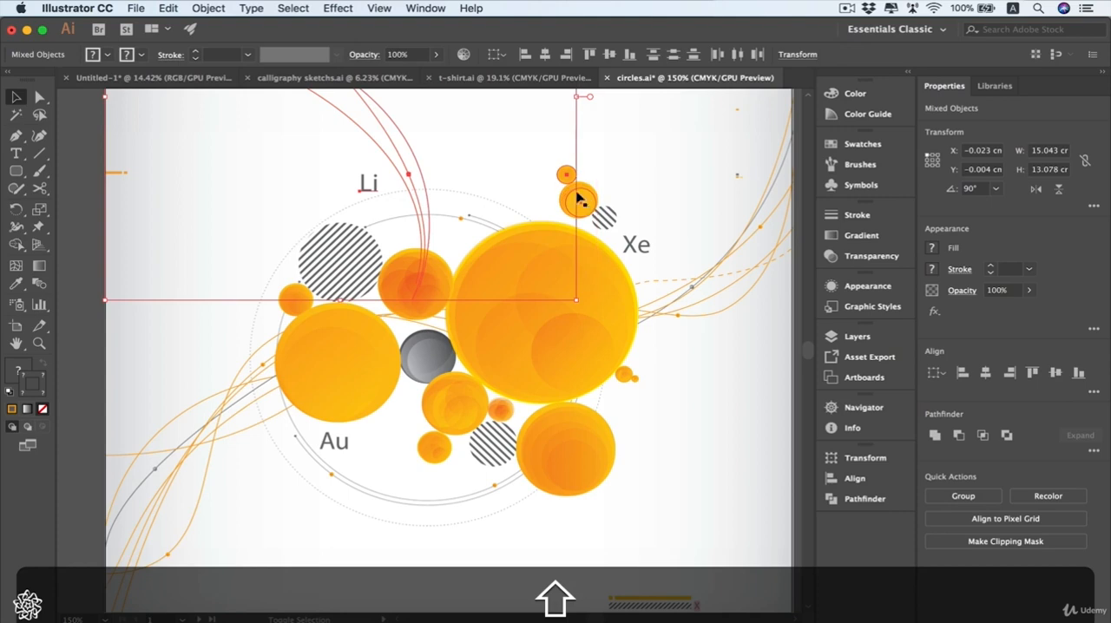
{"action": "left_click", "coordinate": [569, 175], "text": "shift"}
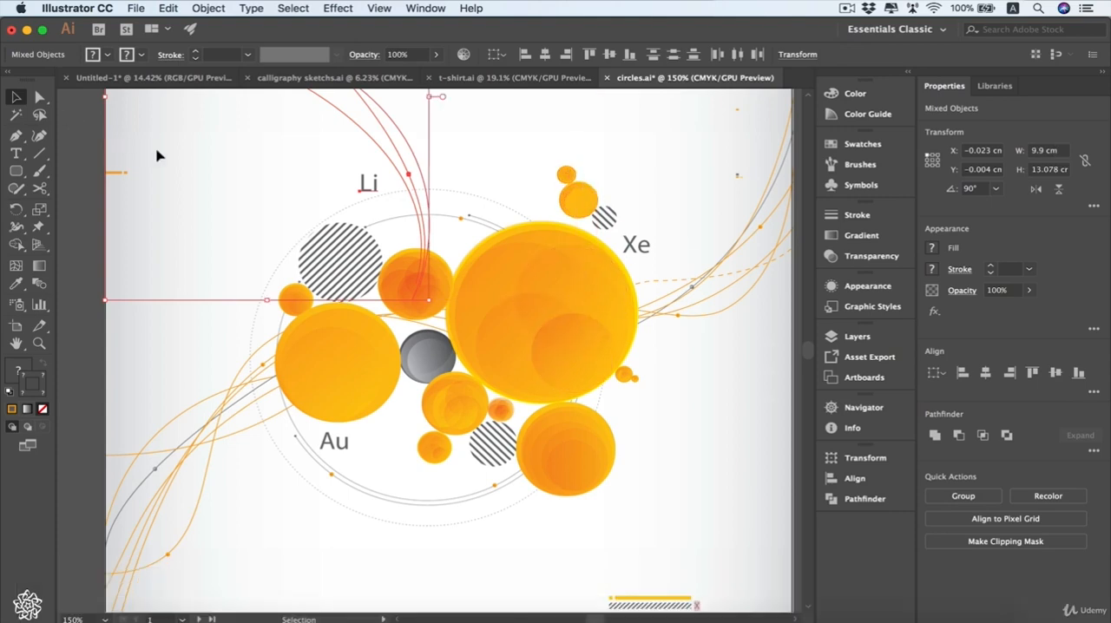
- Try to reshape the smallest orange circle above Xe by moving an anchor point with the Direct Selection tool, and undo it
{"action": "left_click", "coordinate": [39, 97]}
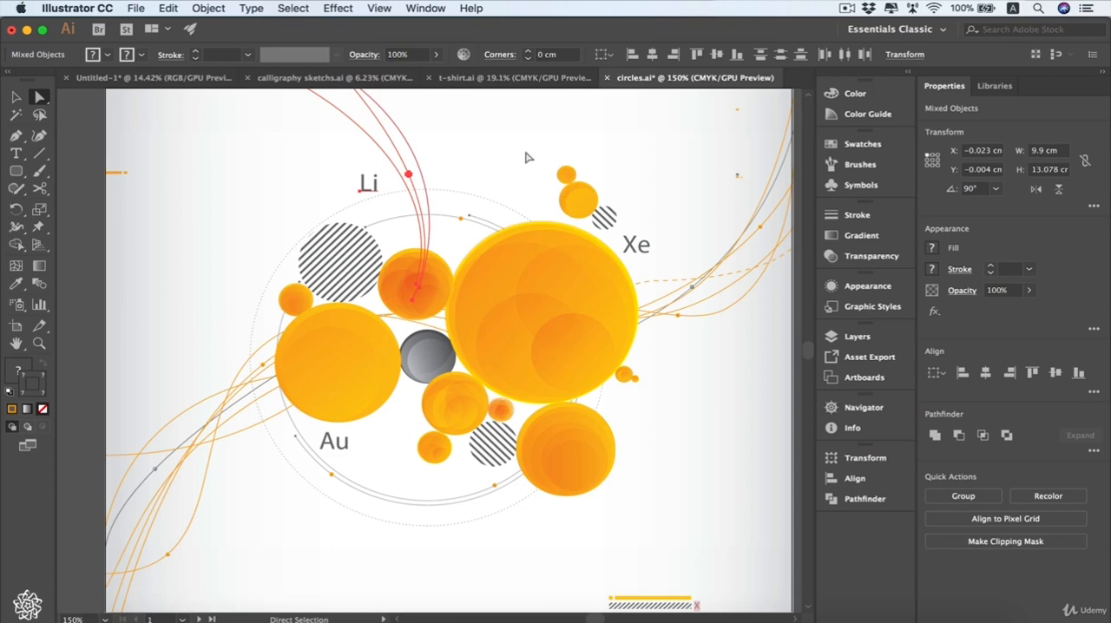
{"action": "left_click", "coordinate": [559, 164]}
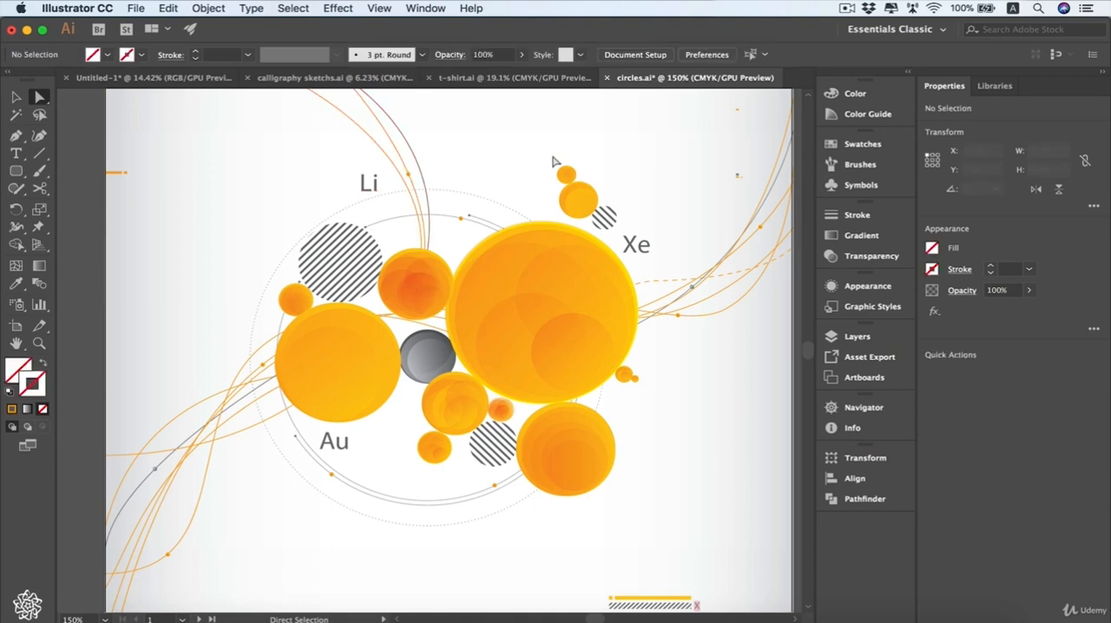
{"action": "left_click", "coordinate": [567, 176]}
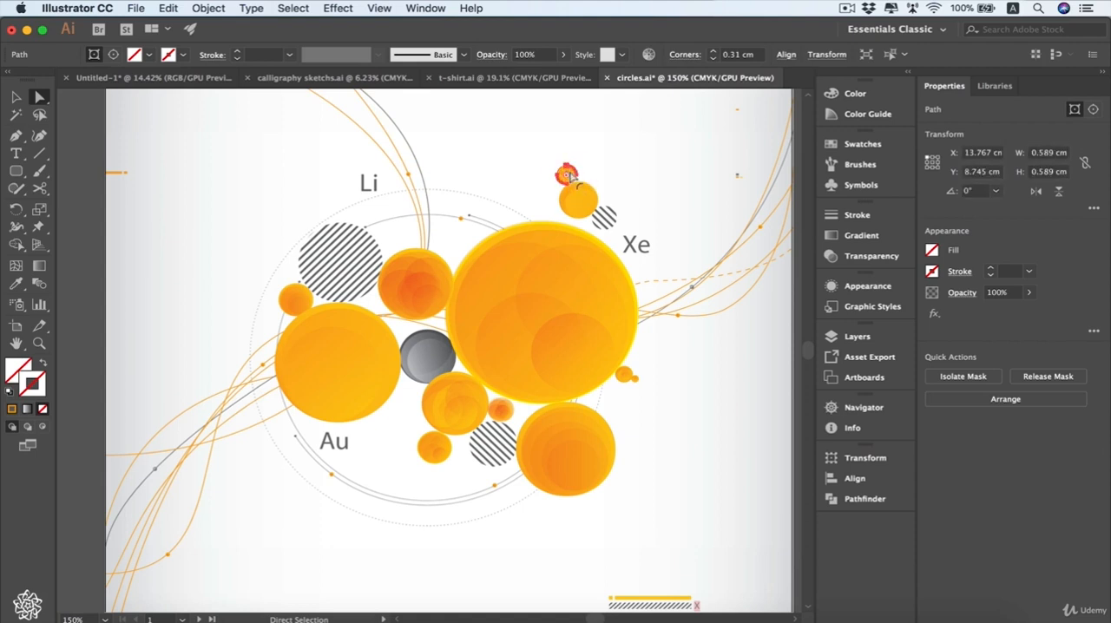
{"action": "left_click", "coordinate": [568, 173]}
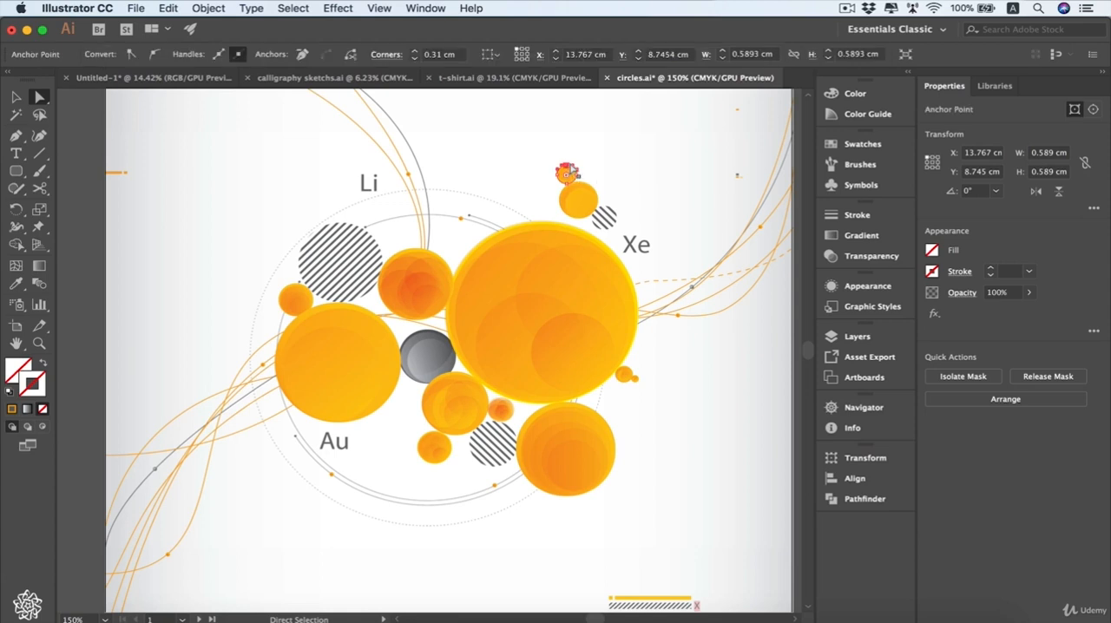
{"action": "left_click_drag", "start_coordinate": [566, 172], "coordinate": [542, 200]}
{"action": "key", "text": "super+z"}
{"action": "key", "text": "super+z"}
{"action": "key", "text": "super+z"}
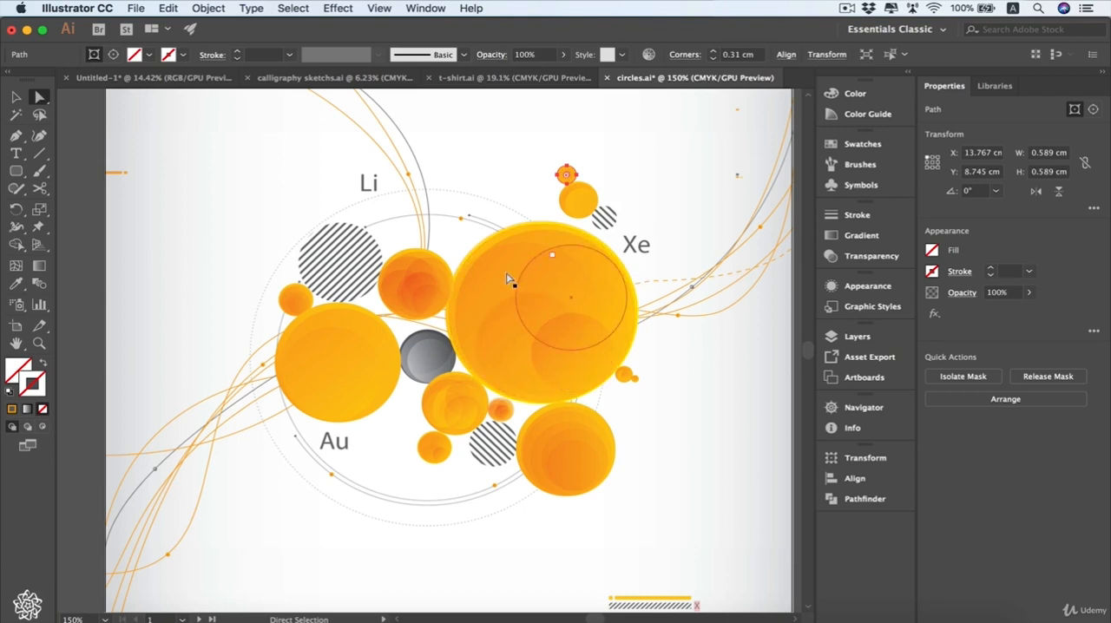
- Select individual circles inside the large orange circle with the Direct Selection tool, and select the whole group with the Selection tool
{"action": "left_click", "coordinate": [603, 292]}
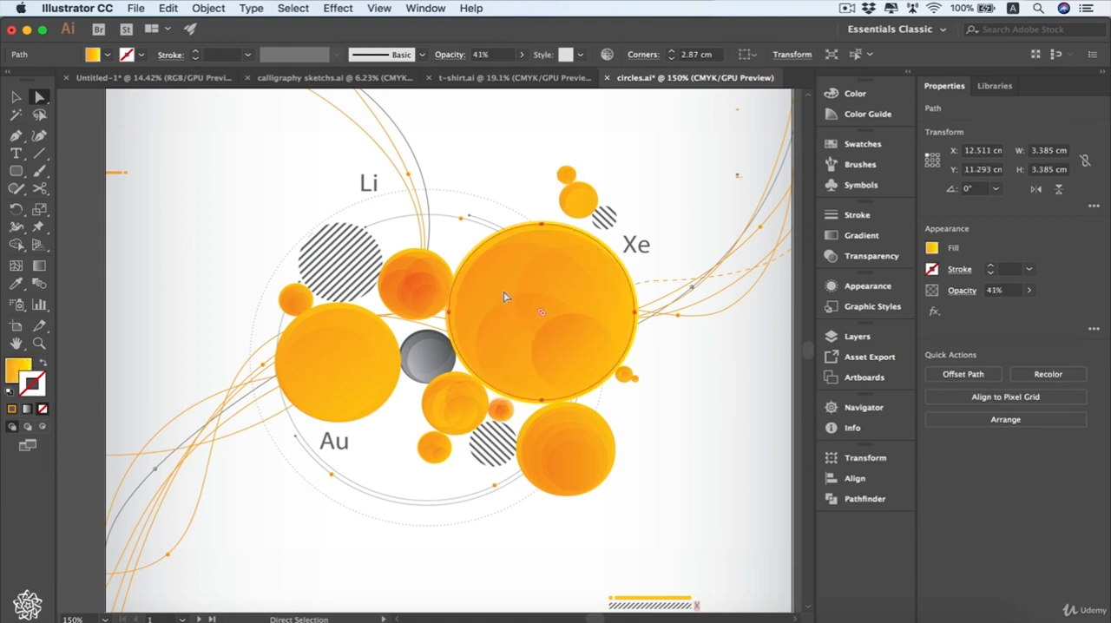
{"action": "left_click", "coordinate": [578, 378]}
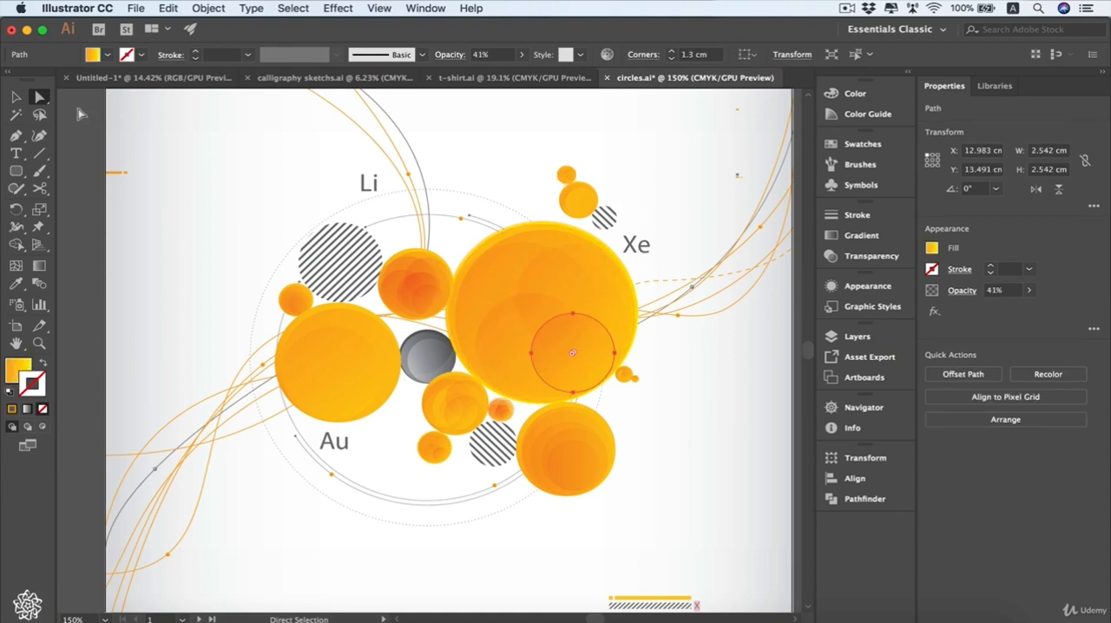
{"action": "left_click", "coordinate": [15, 96]}
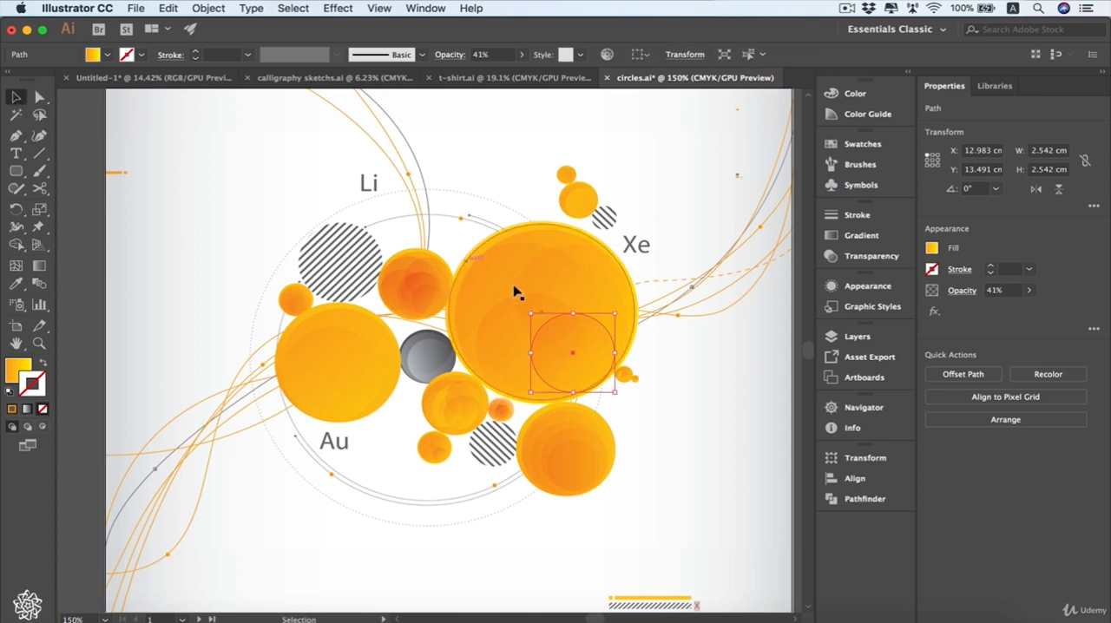
{"action": "left_click", "coordinate": [553, 287]}
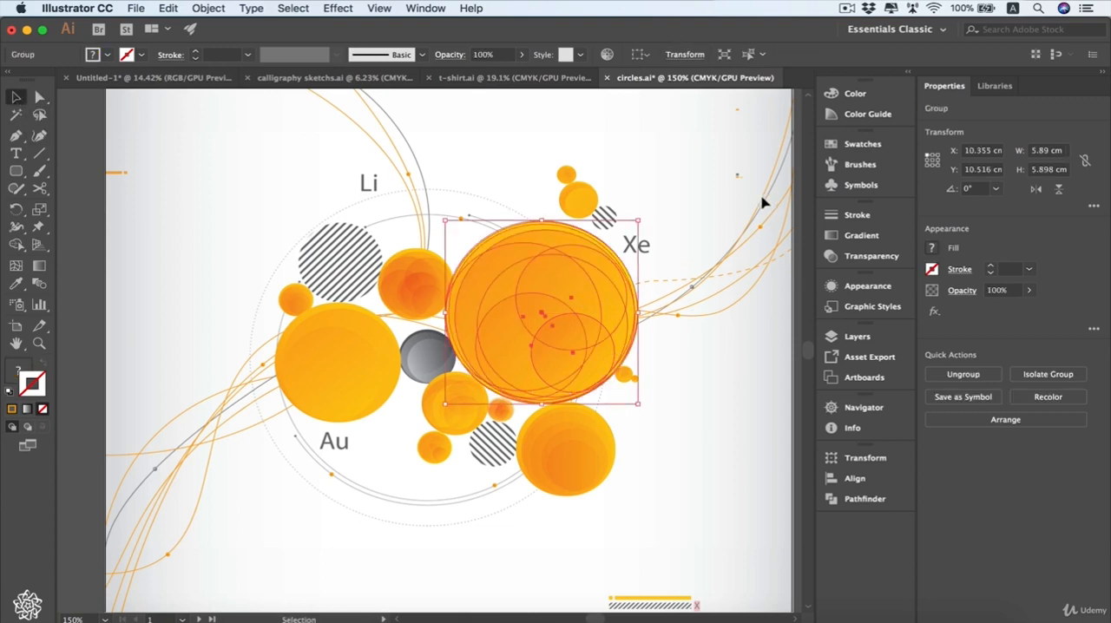
{"action": "left_click", "coordinate": [688, 234]}
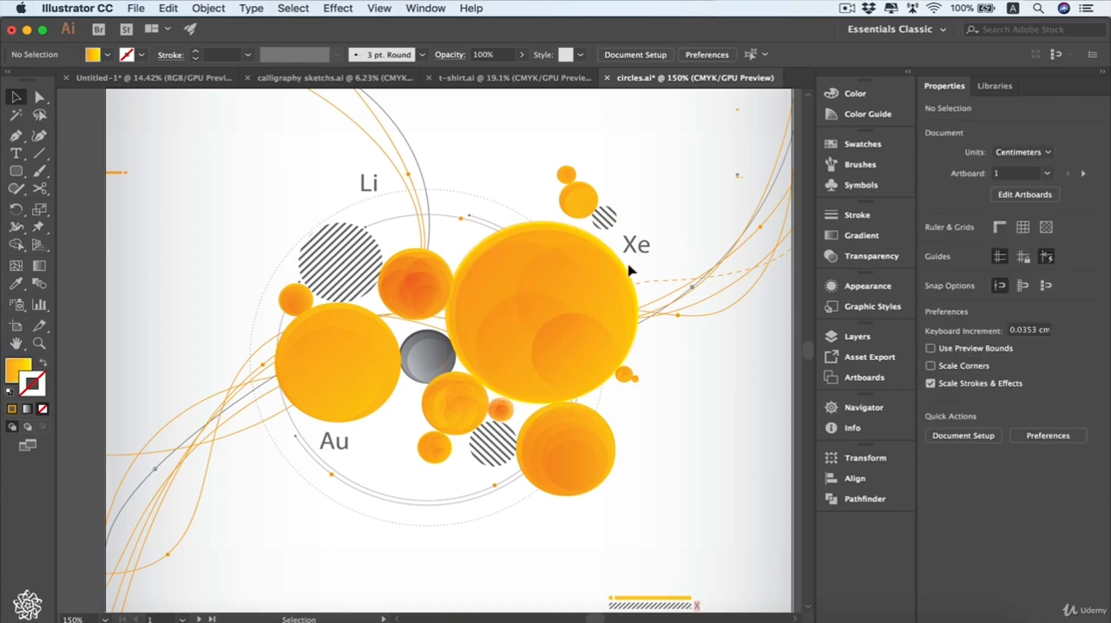
{"action": "left_click", "coordinate": [556, 286]}
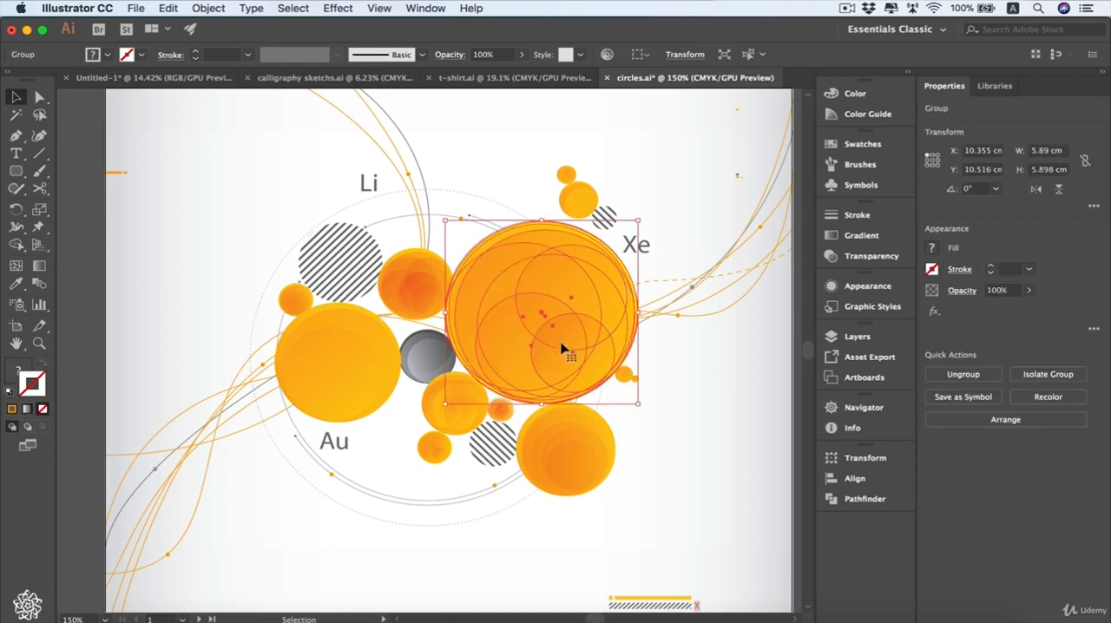
- Try moving the large orange circle group sideways as one object, and undo the move
{"action": "right_click", "coordinate": [555, 283]}
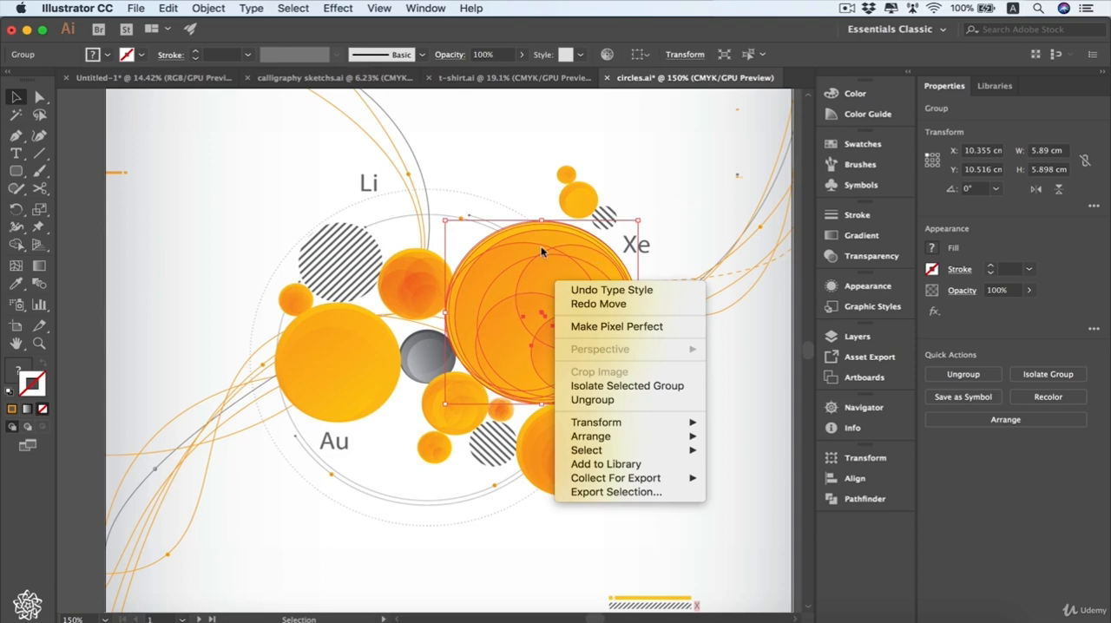
{"action": "left_click", "coordinate": [581, 278]}
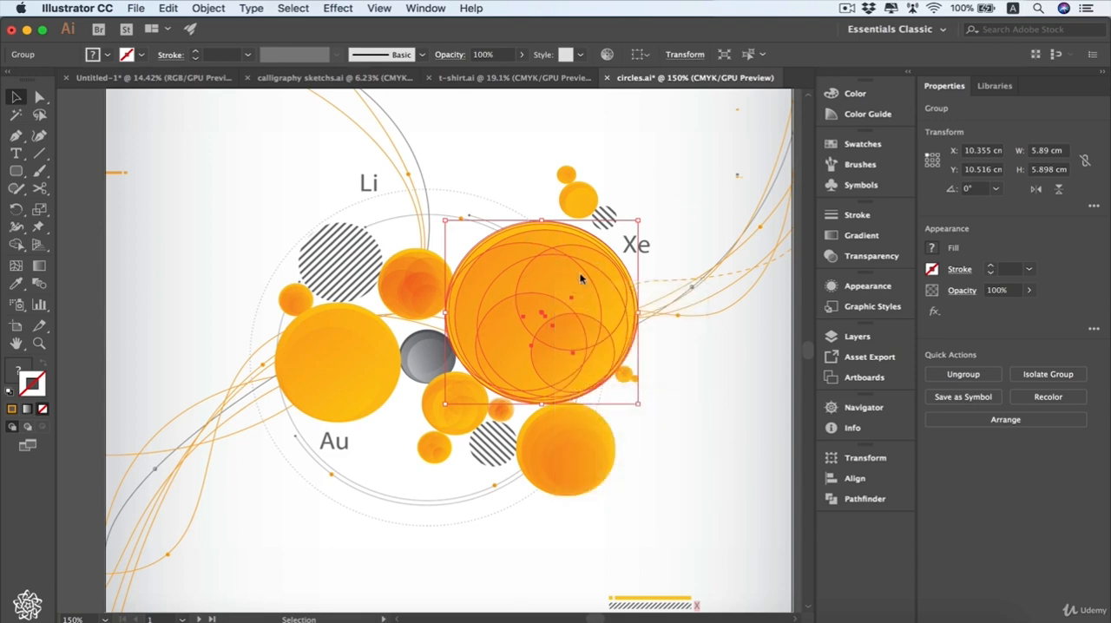
{"action": "left_click_drag", "start_coordinate": [568, 288], "coordinate": [597, 290]}
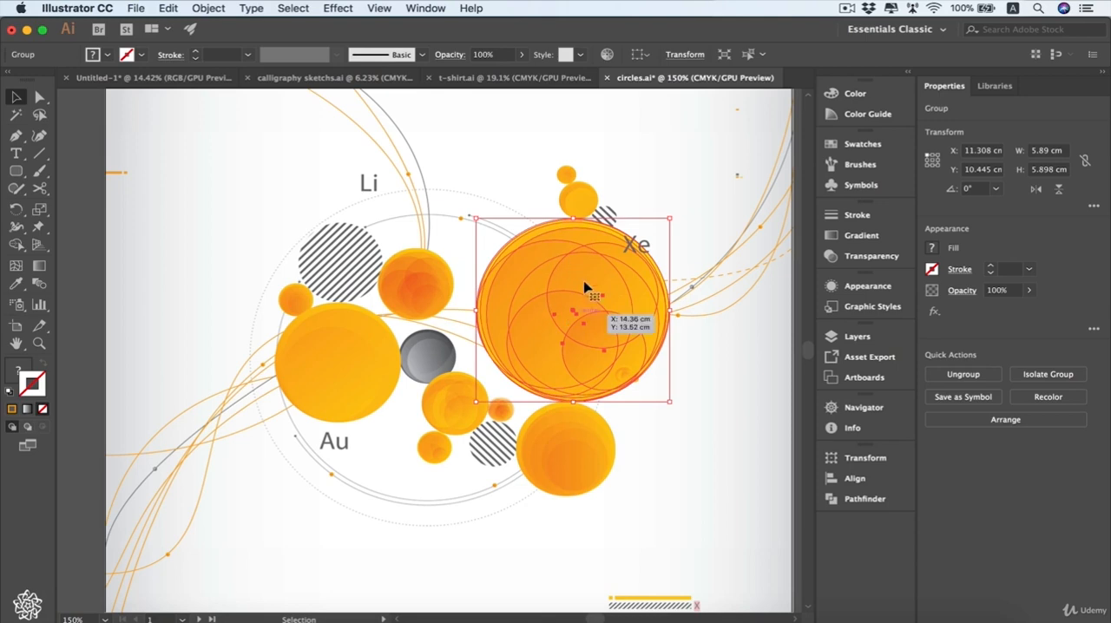
{"action": "key", "text": "super+z"}
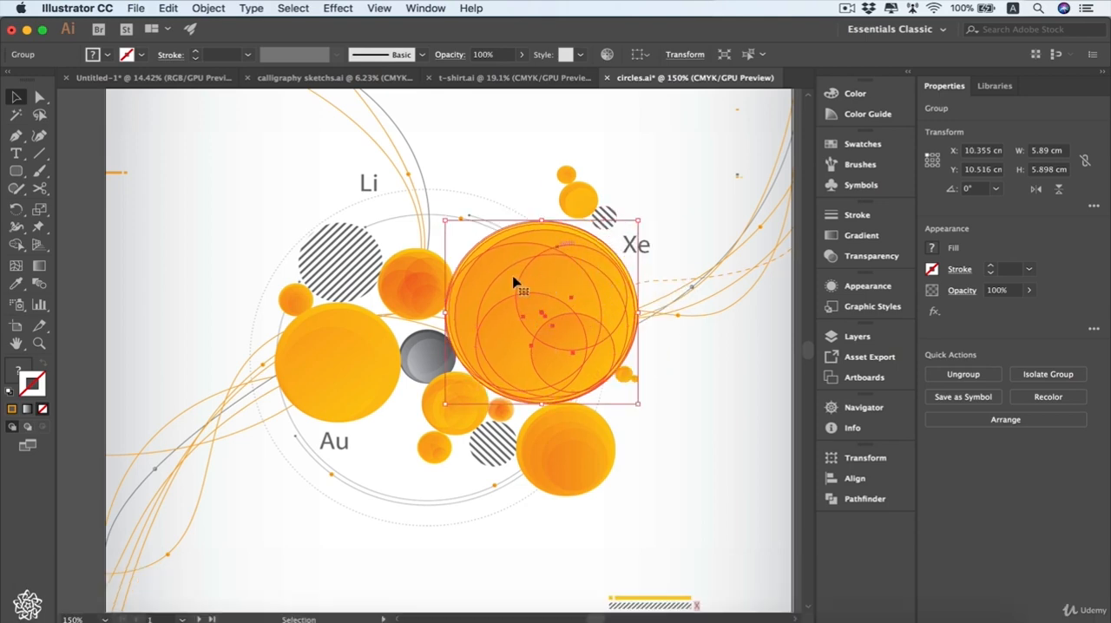
- Try moving a single inner circle out of the large orange group with the Direct Selection tool, and undo the move
{"action": "left_click", "coordinate": [39, 98]}
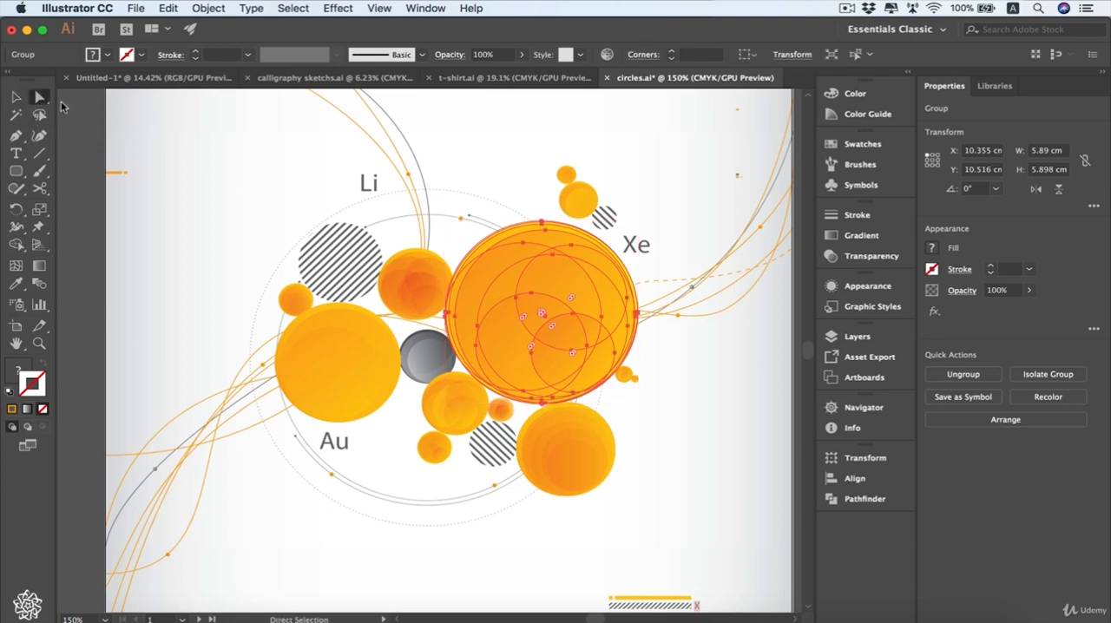
{"action": "left_click", "coordinate": [659, 226]}
{"action": "left_click", "coordinate": [563, 287]}
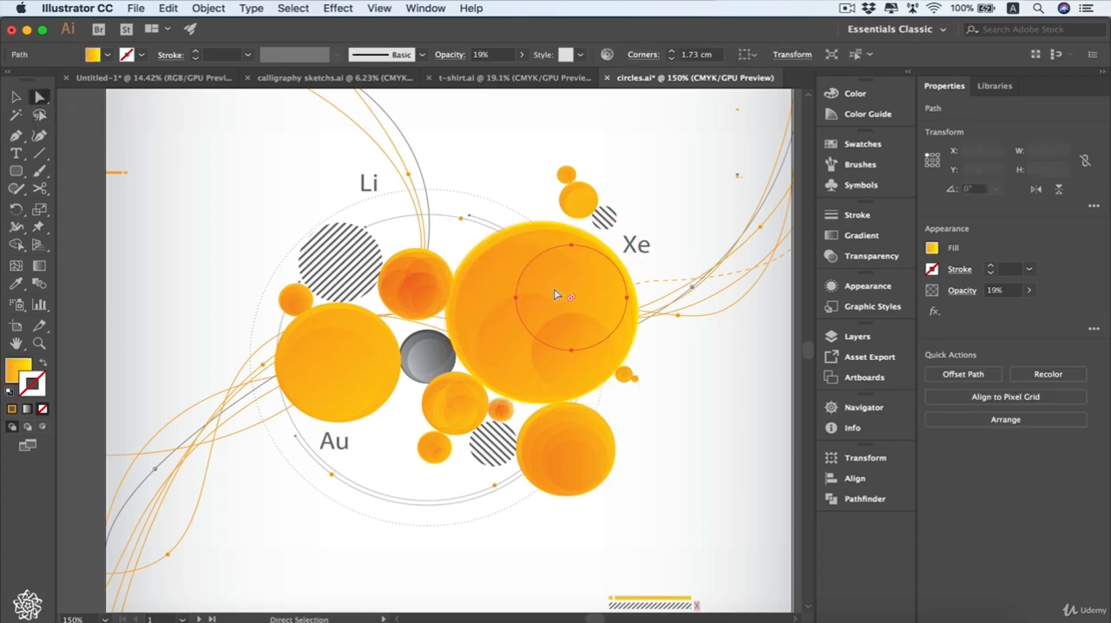
{"action": "left_click", "coordinate": [521, 343]}
{"action": "left_click_drag", "start_coordinate": [520, 342], "coordinate": [627, 387]}
{"action": "key", "text": "super+z"}
{"action": "key", "text": "super+z"}
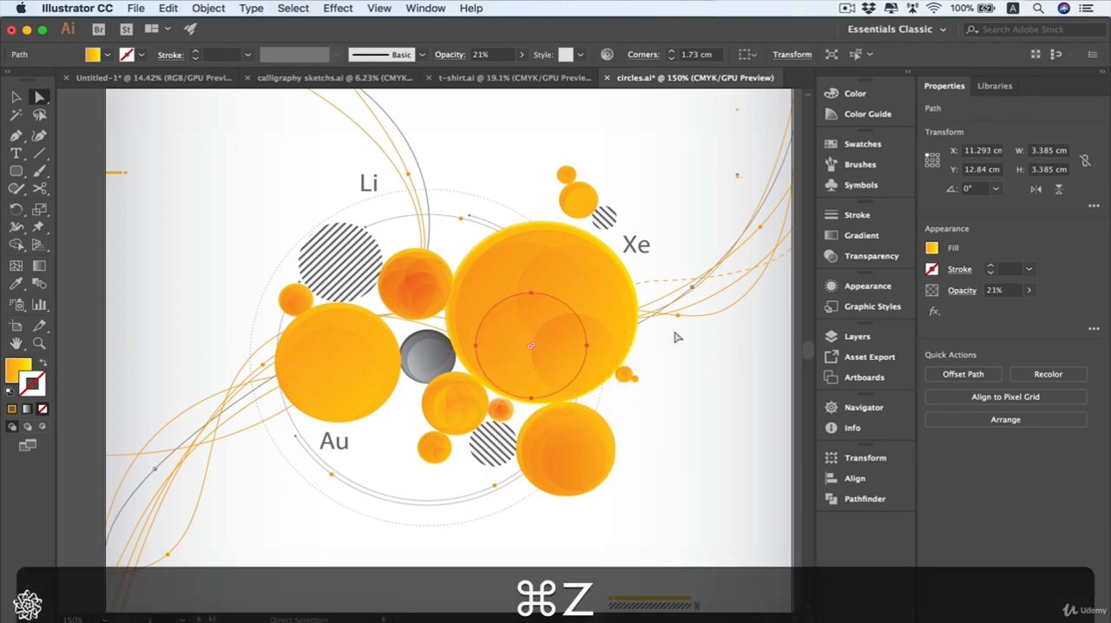
- Try stretching the inner circle by pulling its left anchor point outward, and undo the change
{"action": "left_click", "coordinate": [477, 347]}
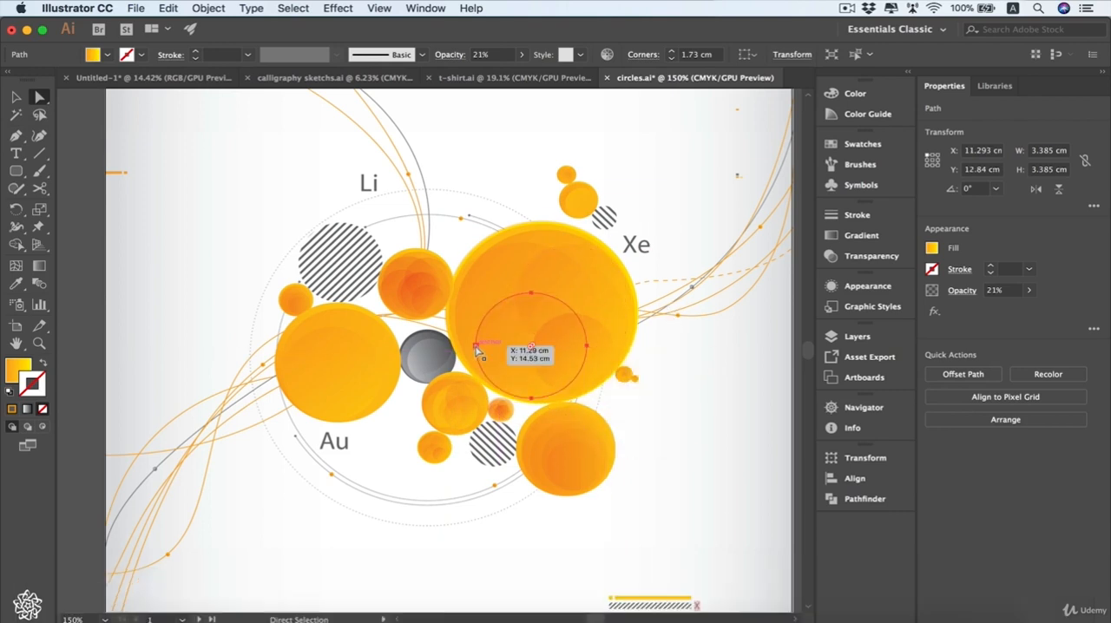
{"action": "left_click_drag", "start_coordinate": [476, 348], "coordinate": [437, 345]}
{"action": "key", "text": "super+z"}
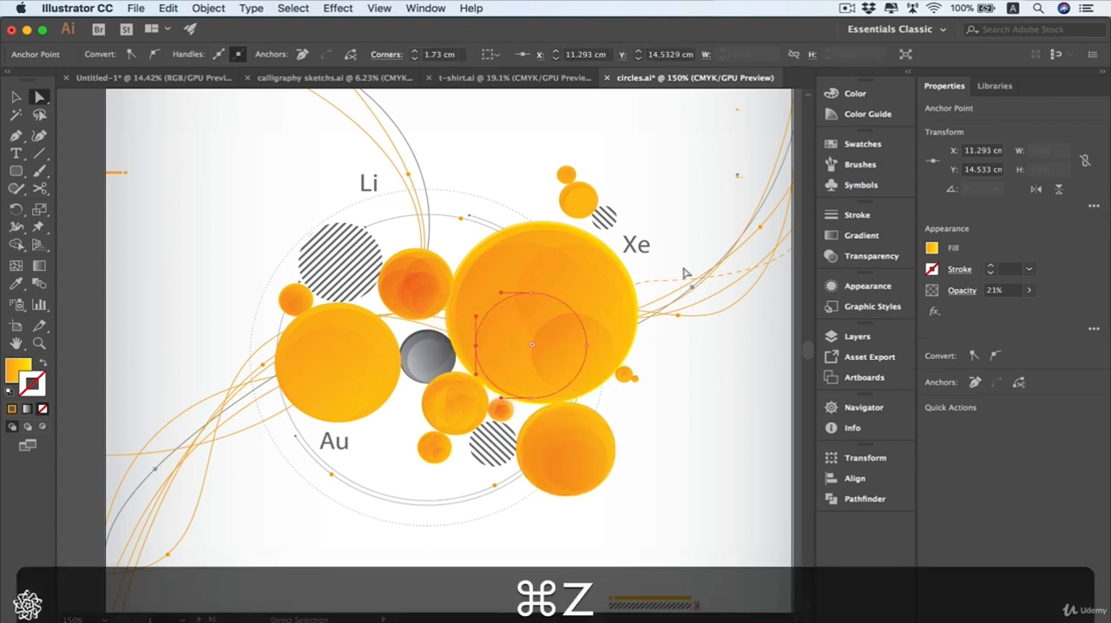
{"action": "left_click", "coordinate": [42, 99]}
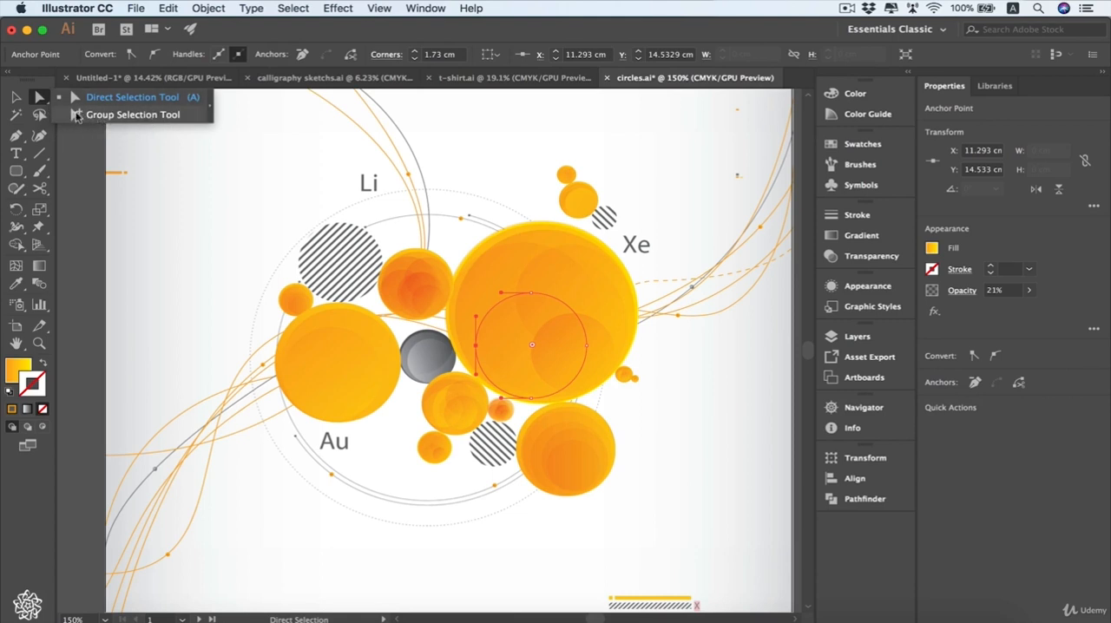
{"action": "left_click", "coordinate": [116, 174]}
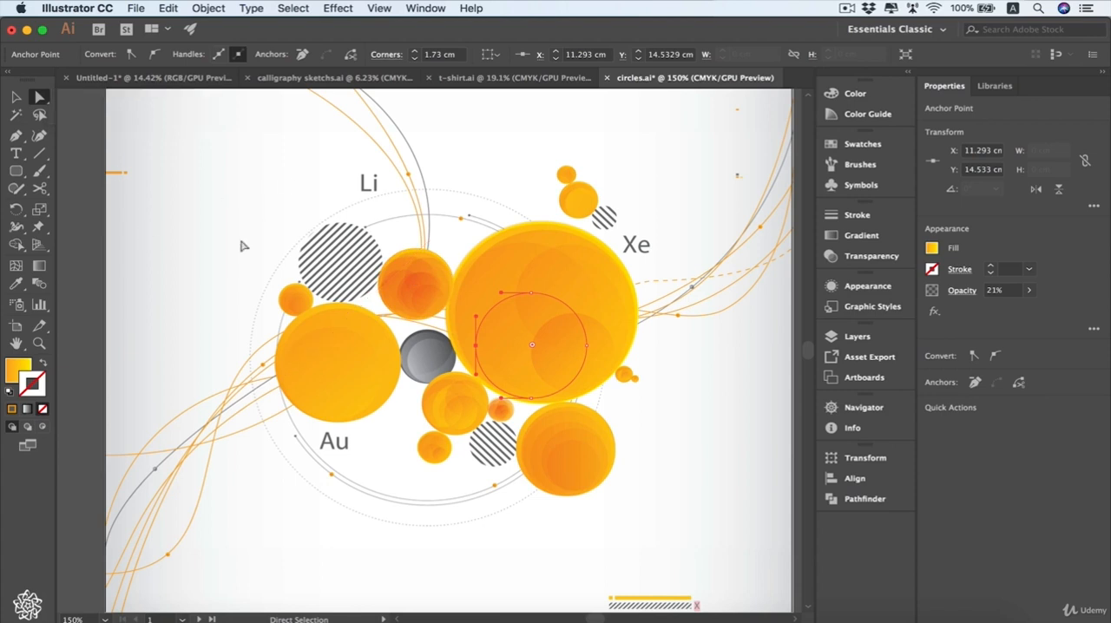
- Clear the selection and select the small circles near Xe with the Lasso tool
{"action": "left_click", "coordinate": [39, 114]}
{"action": "left_click", "coordinate": [508, 192]}
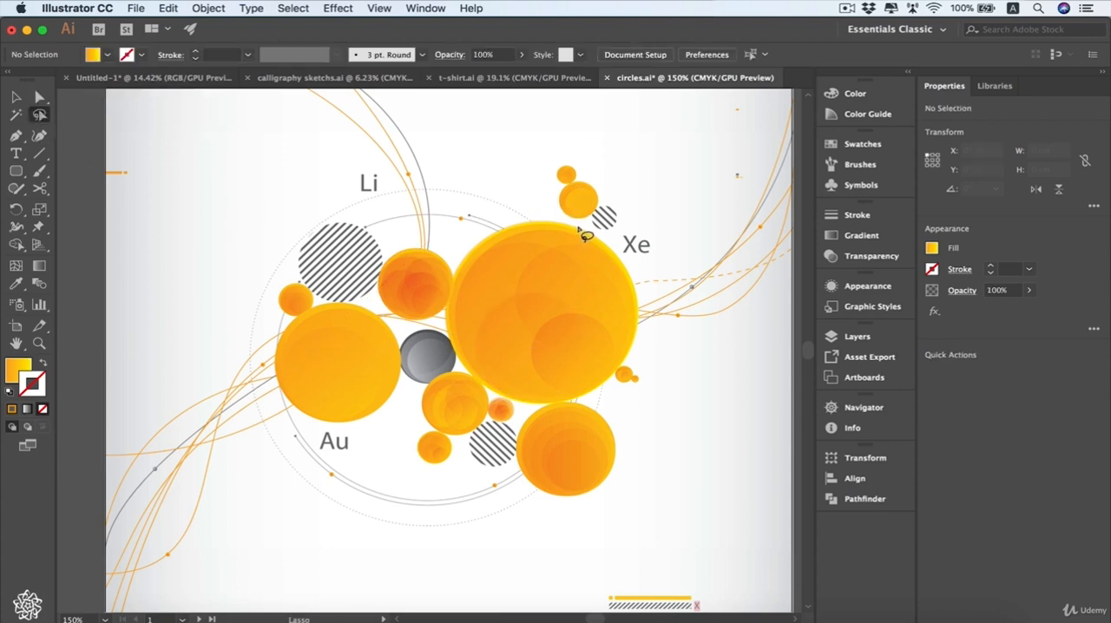
{"action": "mouse_move", "coordinate": [637, 224]}
{"action": "left_mouse_down"}
{"action": "mouse_move", "coordinate": [555, 213]}
{"action": "mouse_move", "coordinate": [542, 194]}
{"action": "mouse_move", "coordinate": [548, 167]}
{"action": "mouse_move", "coordinate": [577, 161]}
{"action": "mouse_move", "coordinate": [600, 173]}
{"action": "mouse_move", "coordinate": [639, 224]}
{"action": "left_mouse_up"}
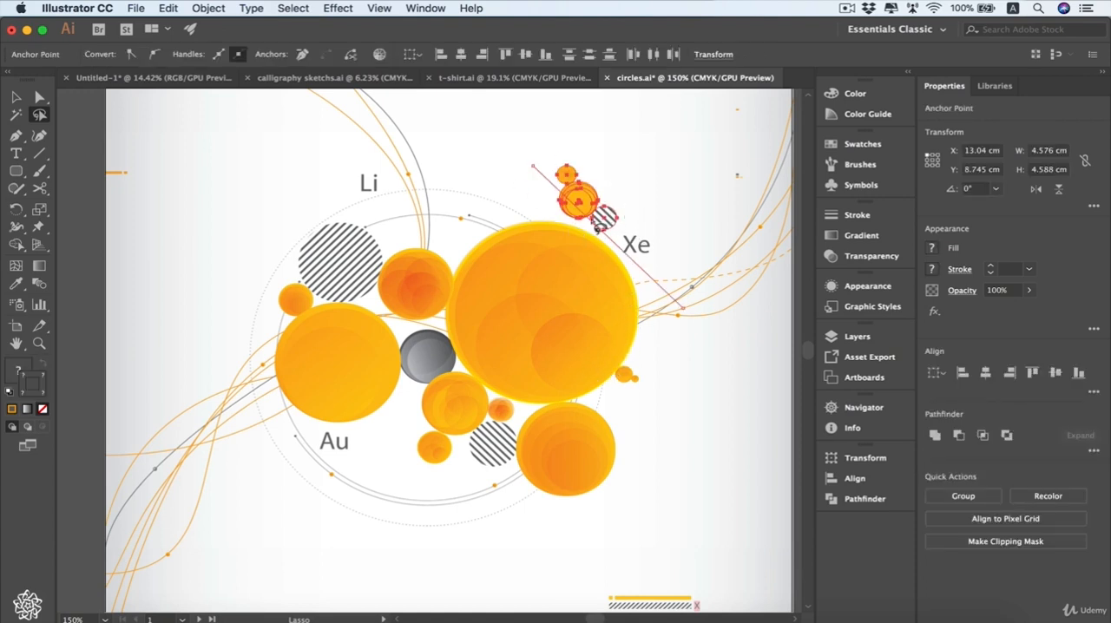
- Open the Magic Wand tool's options and use the tool to select the objects with a matching fill color
{"action": "left_click", "coordinate": [15, 116]}
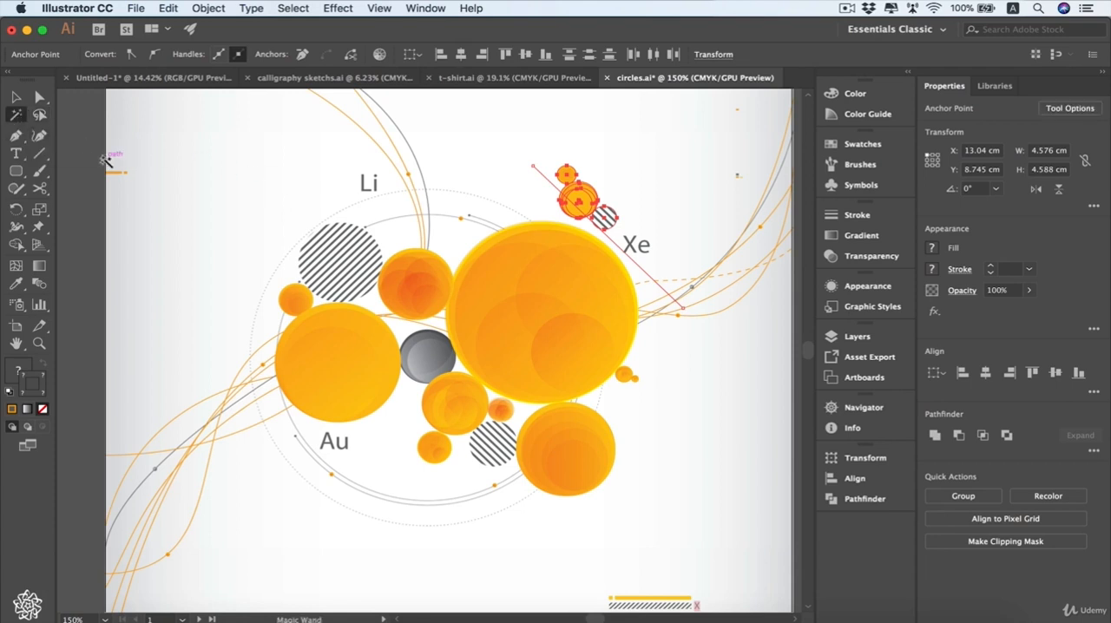
{"action": "double_click", "coordinate": [16, 117]}
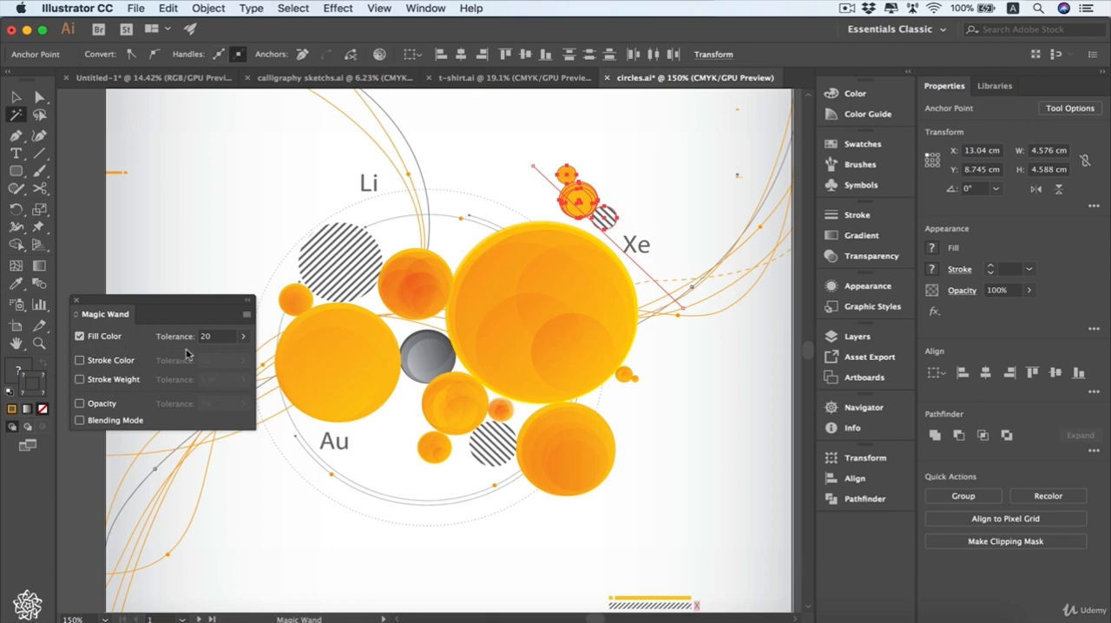
{"action": "left_click", "coordinate": [259, 335]}
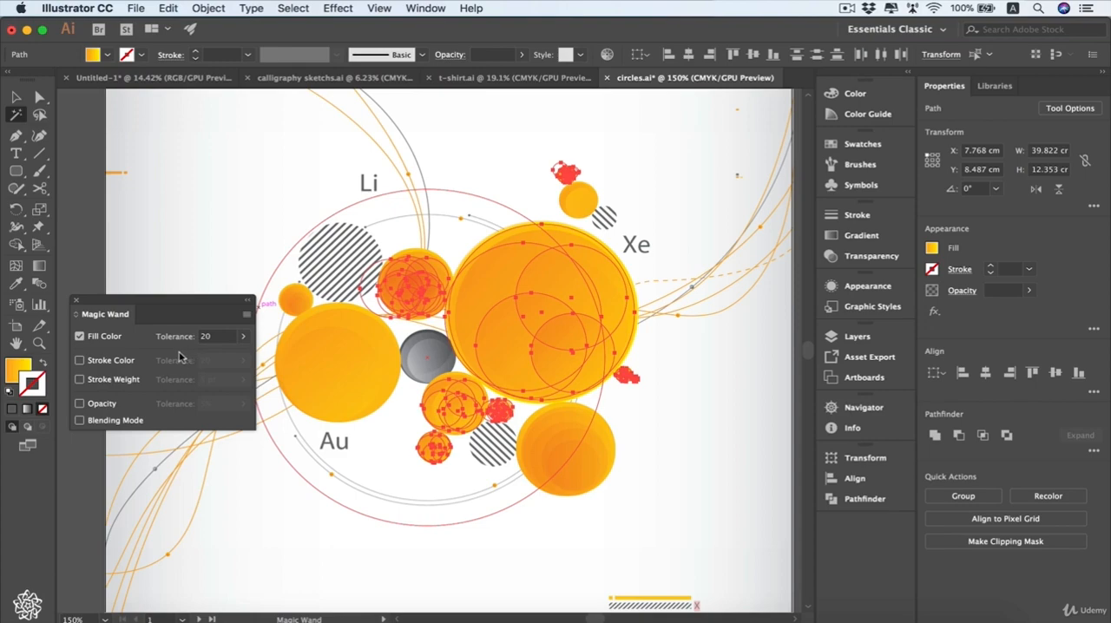
- Clear the selection, draw a rounded rectangle about 1.47 × 0.99 cm in the empty area left of Li, and fill it orange
{"action": "left_click", "coordinate": [16, 97]}
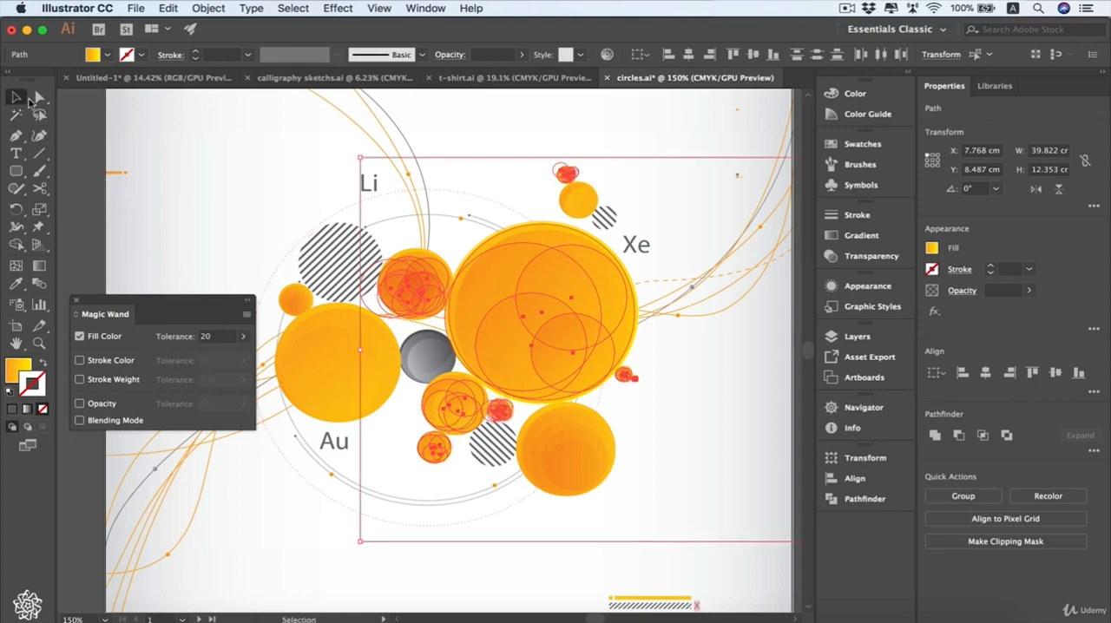
{"action": "left_click", "coordinate": [71, 203]}
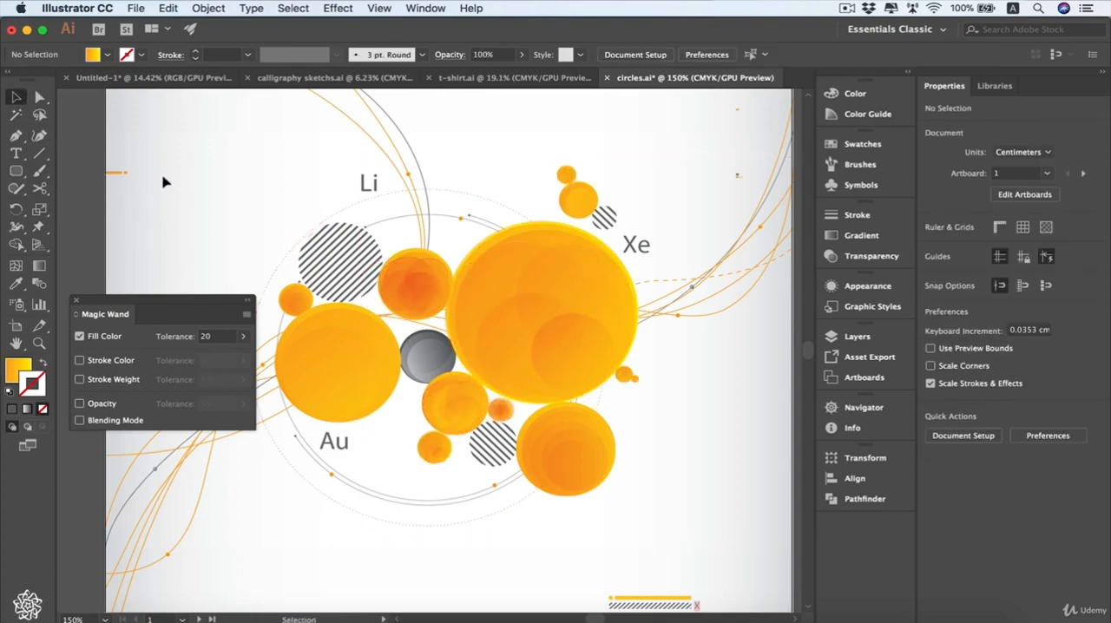
{"action": "key", "text": "m"}
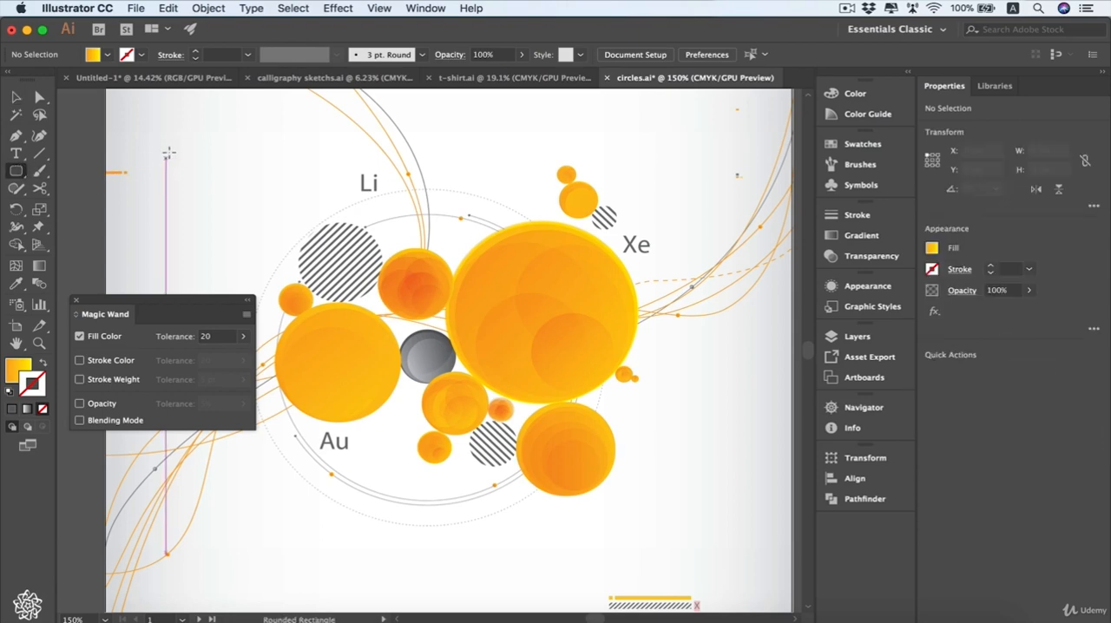
{"action": "left_click_drag", "start_coordinate": [155, 142], "coordinate": [206, 173]}
{"action": "left_click", "coordinate": [108, 56]}
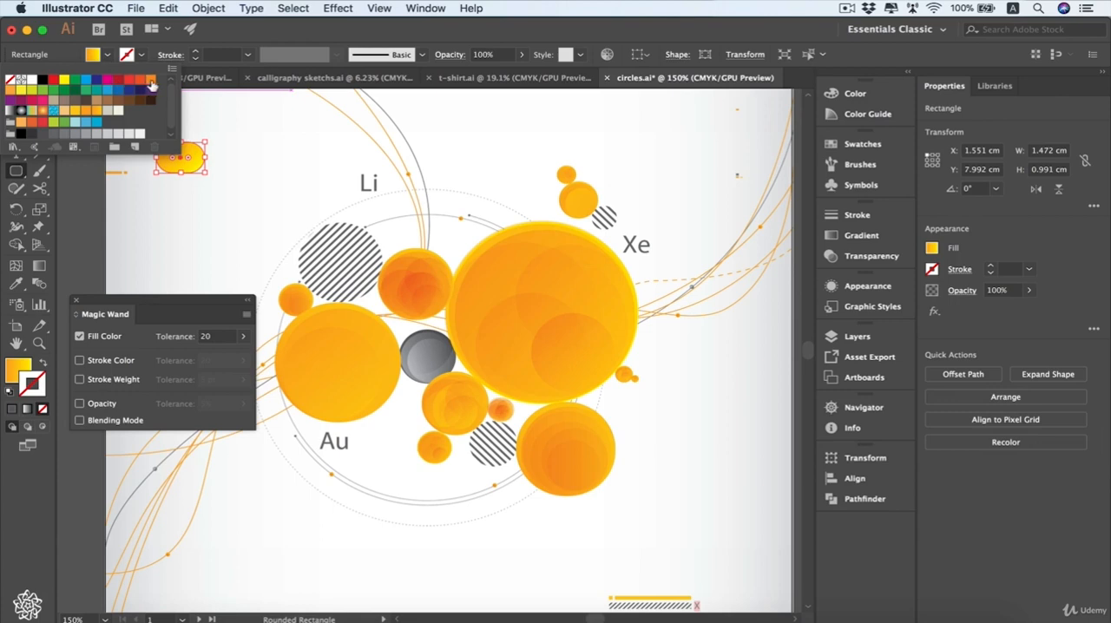
{"action": "left_click", "coordinate": [149, 81]}
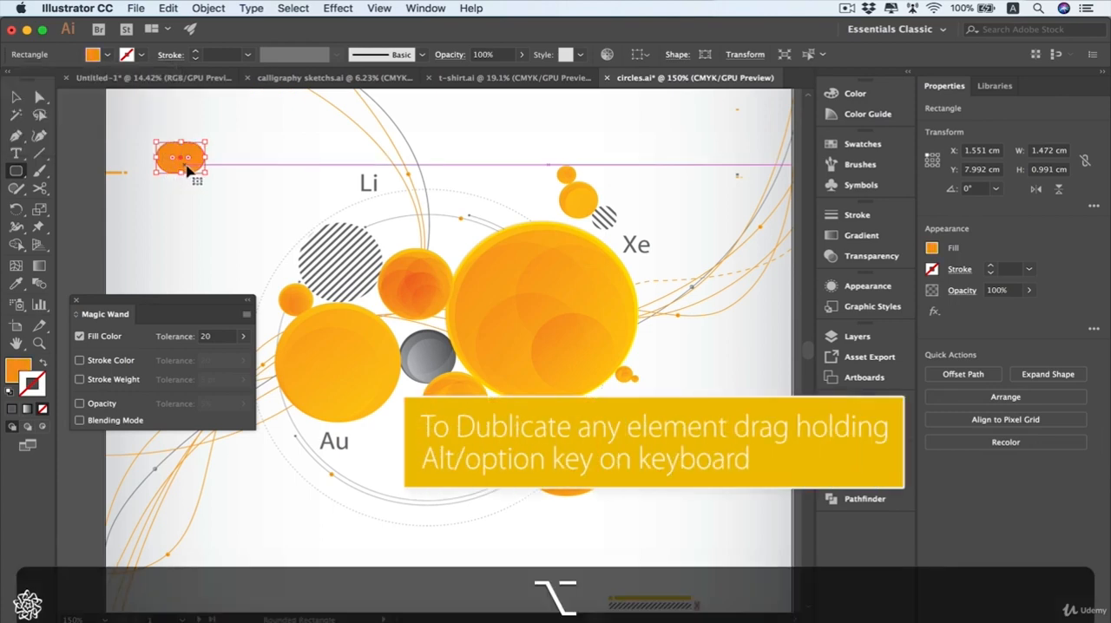
- Duplicate the orange rounded rectangle directly to its right and fill the copy with red-orange
{"action": "left_click_drag", "start_coordinate": [191, 172], "coordinate": [249, 178]}
{"action": "left_click", "coordinate": [108, 55]}
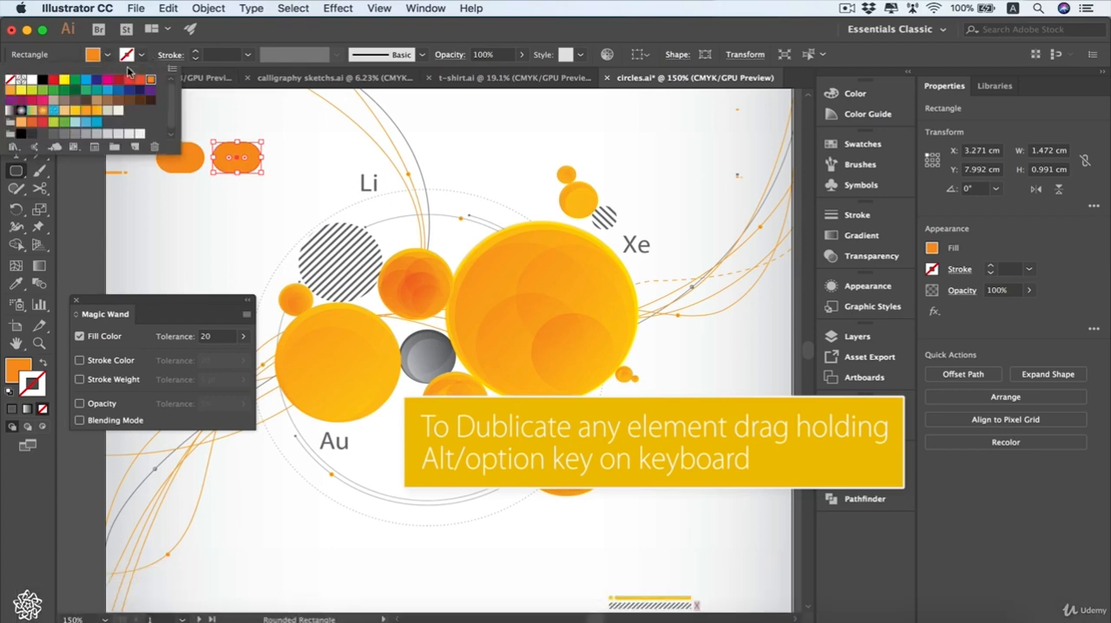
{"action": "left_click", "coordinate": [140, 79]}
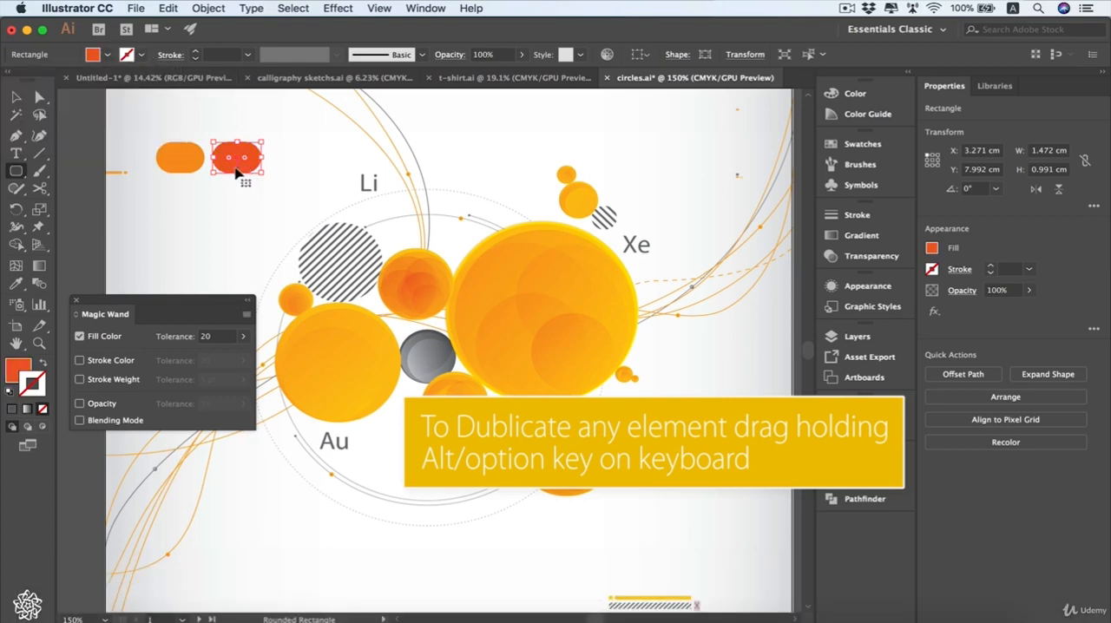
- Duplicate the red-orange rounded rectangle to its right in line with the others, fill the copy red, and deselect it
{"action": "key", "text": "v"}
{"action": "left_click_drag", "start_coordinate": [250, 173], "coordinate": [296, 159]}
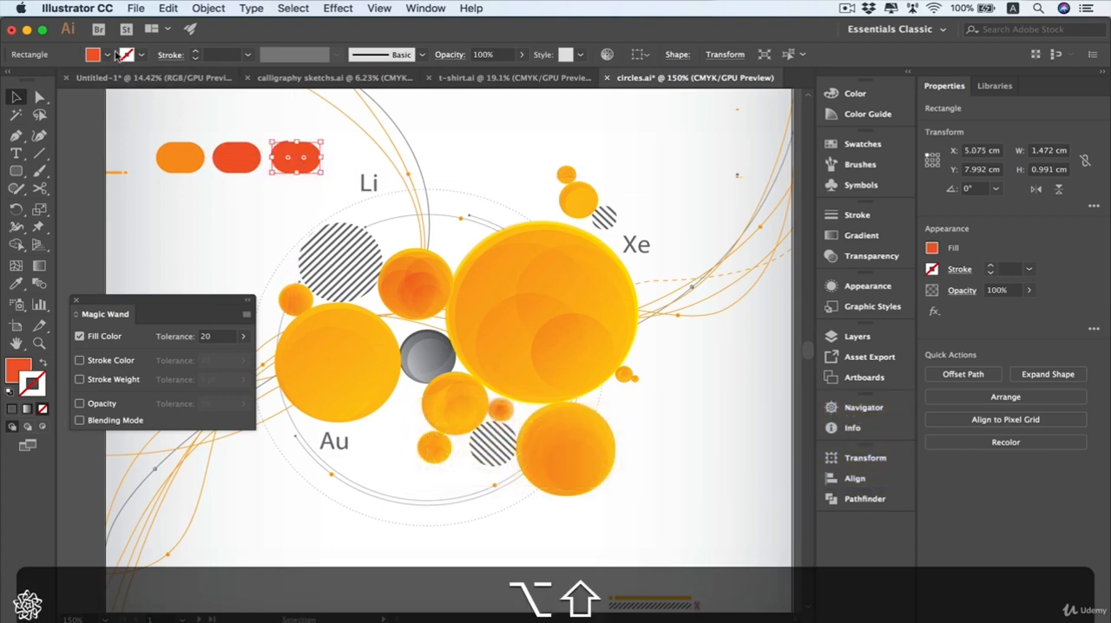
{"action": "left_click", "coordinate": [107, 55]}
{"action": "left_click", "coordinate": [128, 80]}
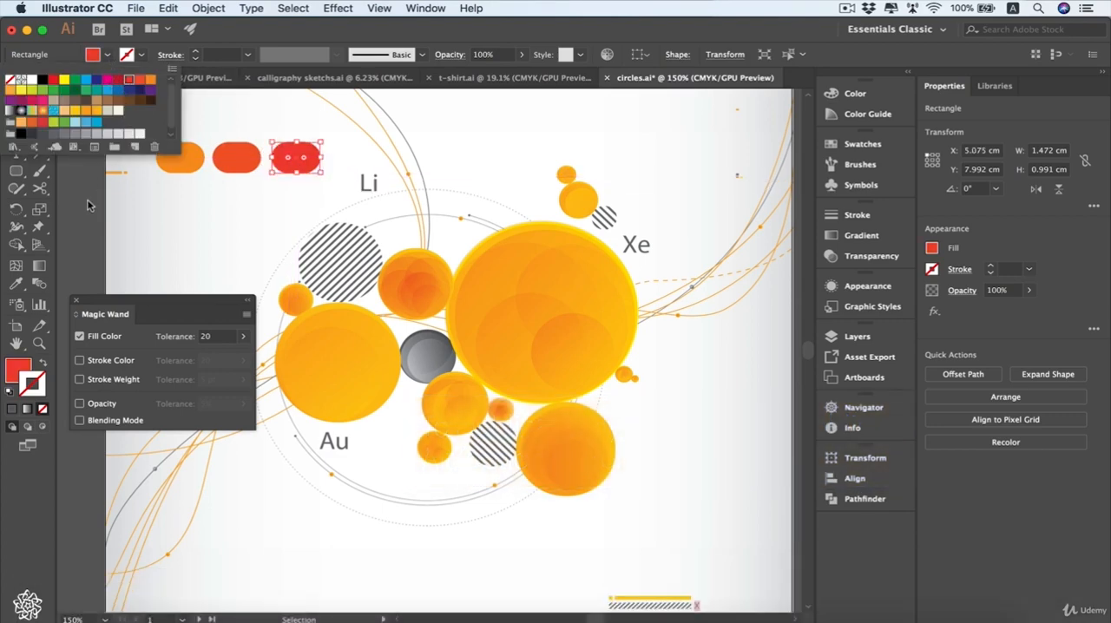
{"action": "left_click", "coordinate": [104, 223]}
{"action": "left_click", "coordinate": [105, 224]}
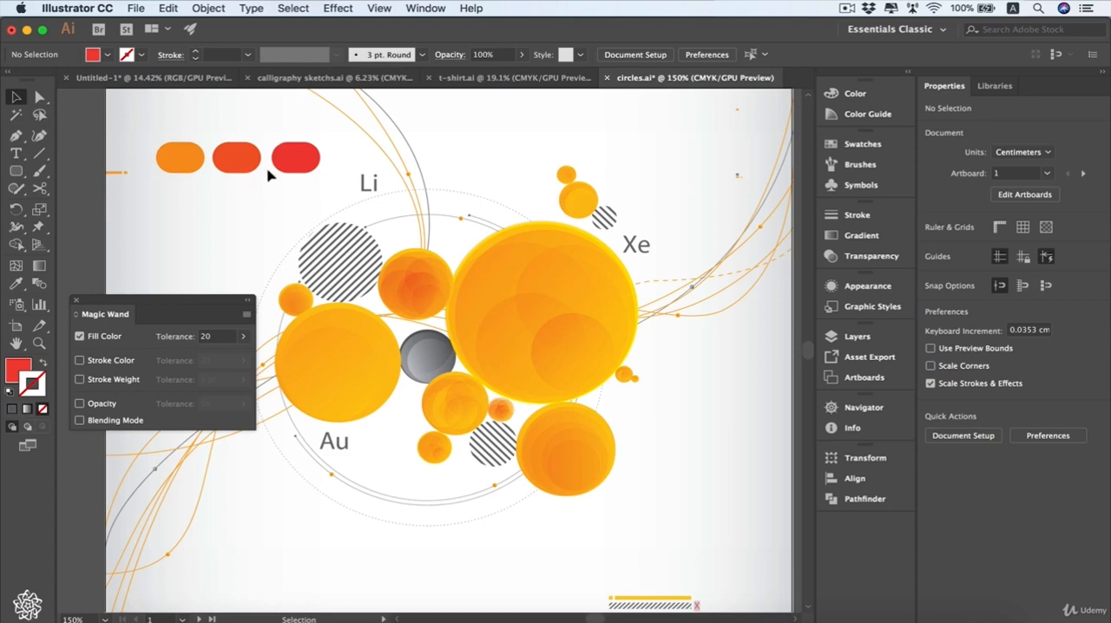
- Select by the orange rounded rectangle's fill with the Magic Wand, raise the Fill Color tolerance to 55, and select by that rectangle again
{"action": "left_click", "coordinate": [11, 115]}
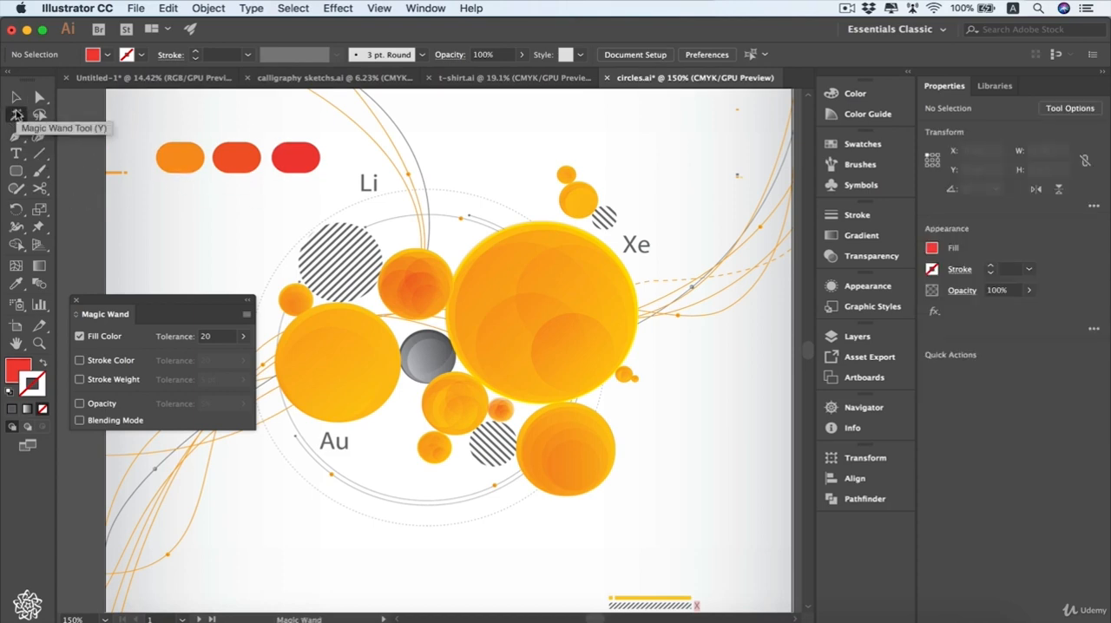
{"action": "left_click", "coordinate": [177, 157]}
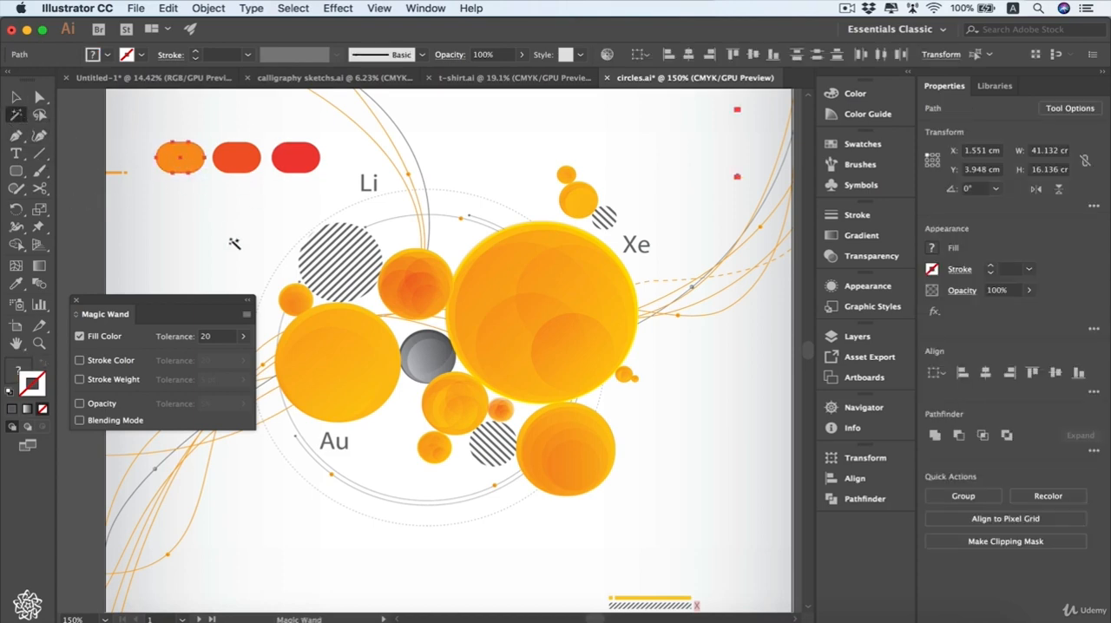
{"action": "left_click", "coordinate": [241, 338]}
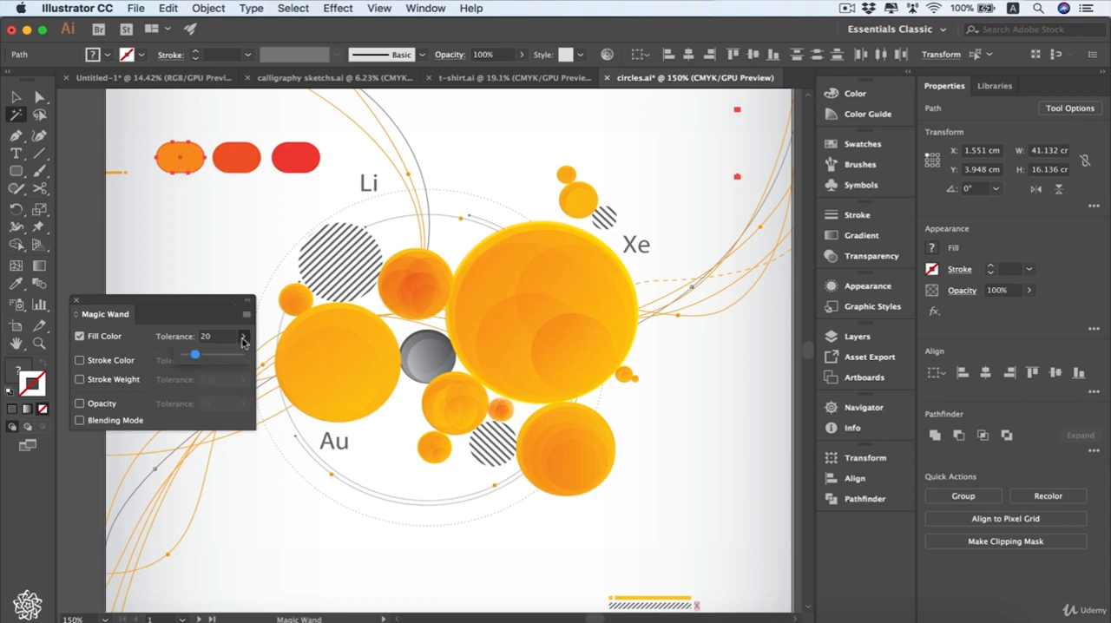
{"action": "left_click_drag", "start_coordinate": [191, 352], "coordinate": [214, 363]}
{"action": "left_click", "coordinate": [197, 171]}
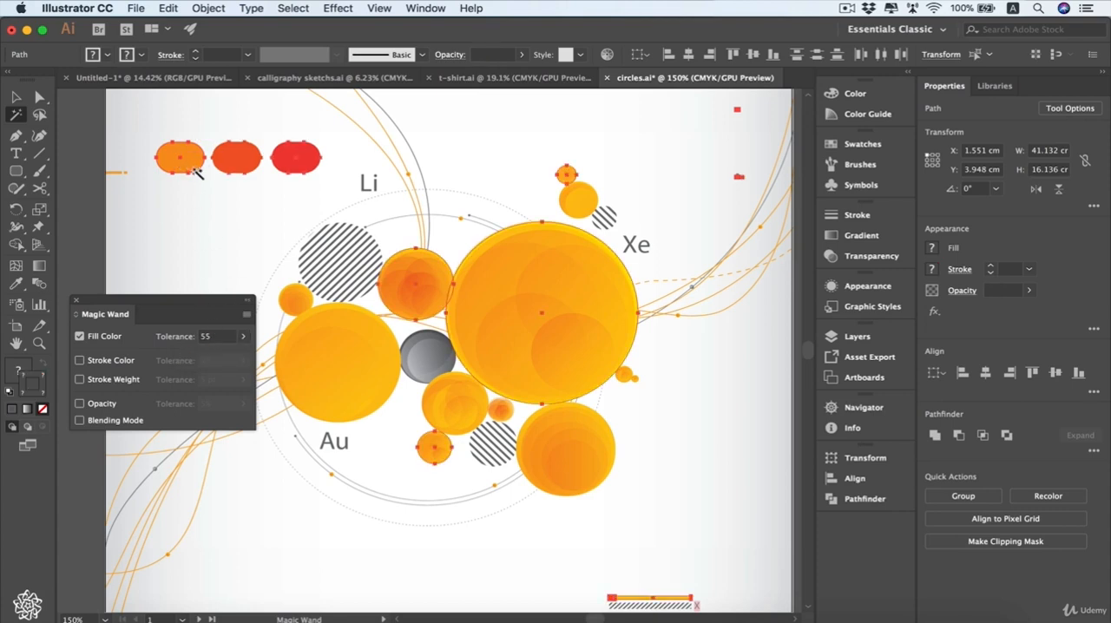
{"action": "left_click", "coordinate": [183, 159]}
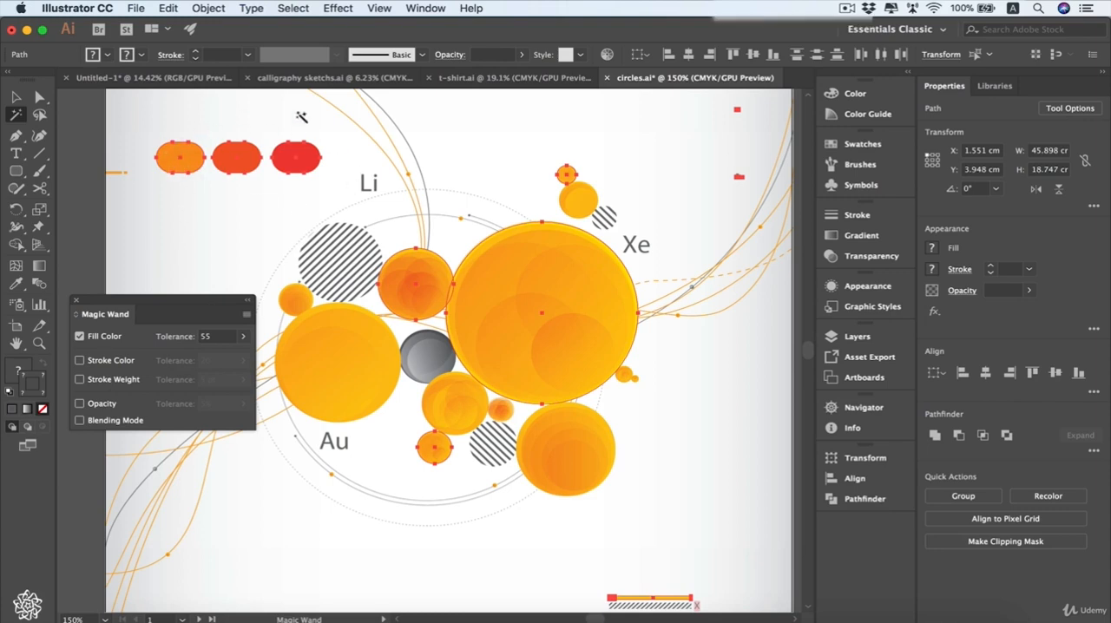
- Set the Magic Wand's Fill Color tolerance to 20 and close its options
{"action": "left_click", "coordinate": [243, 336]}
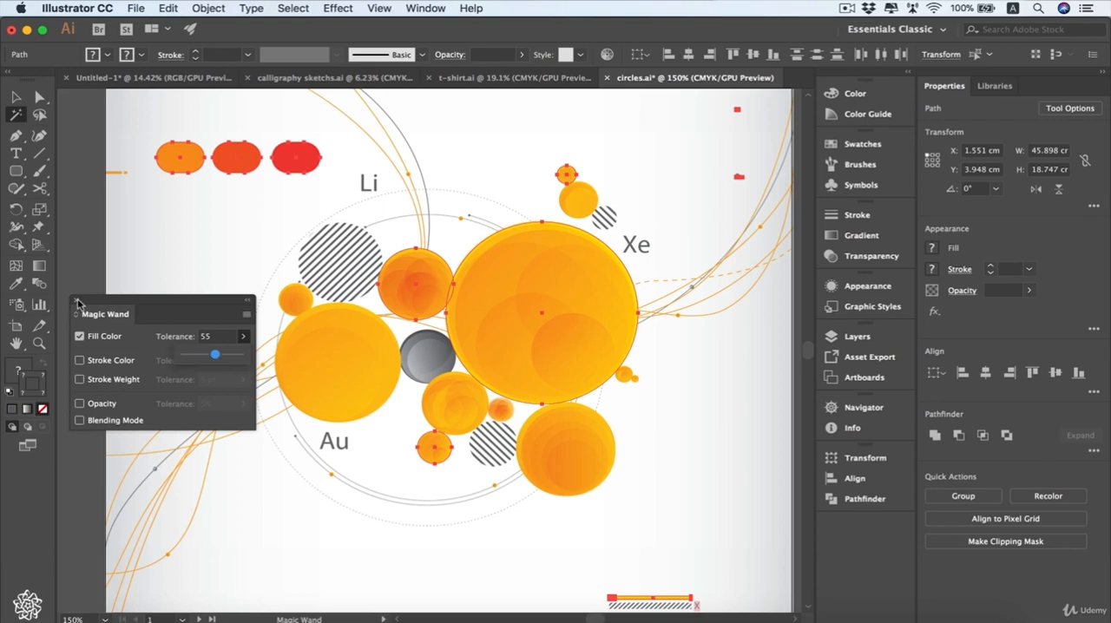
{"action": "left_click", "coordinate": [169, 357]}
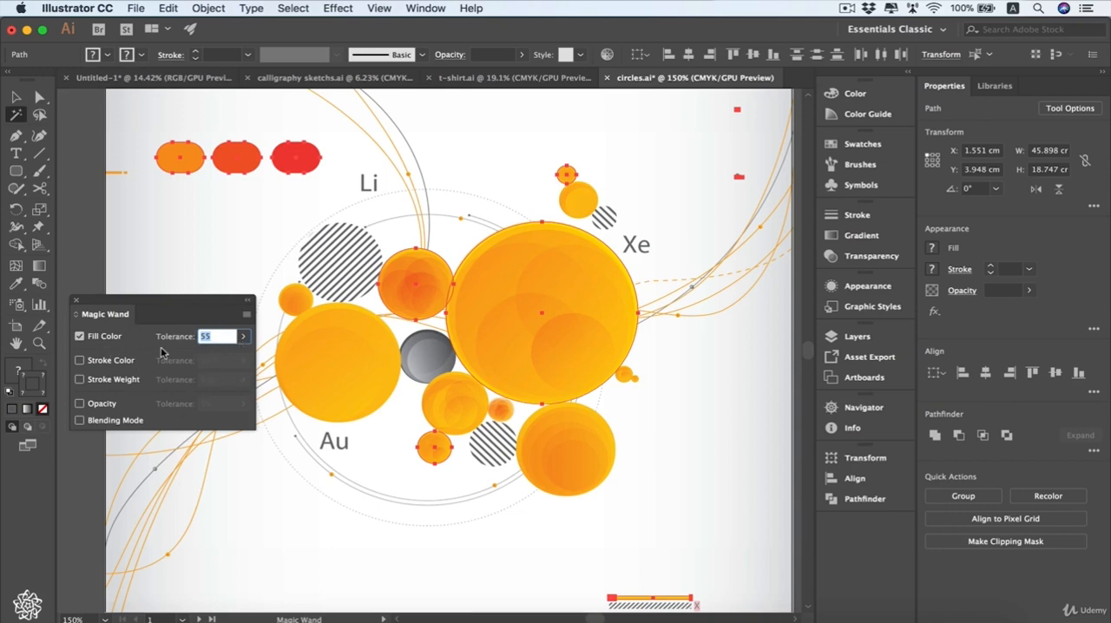
{"action": "type", "text": "20"}
{"action": "key", "text": "Return"}
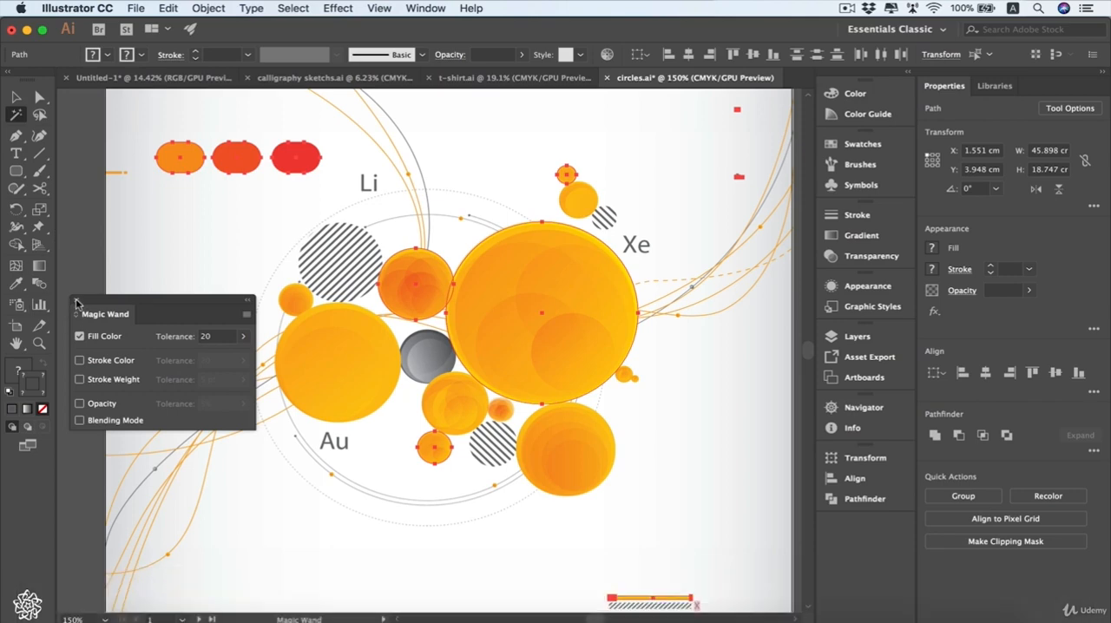
{"action": "left_click", "coordinate": [76, 300]}
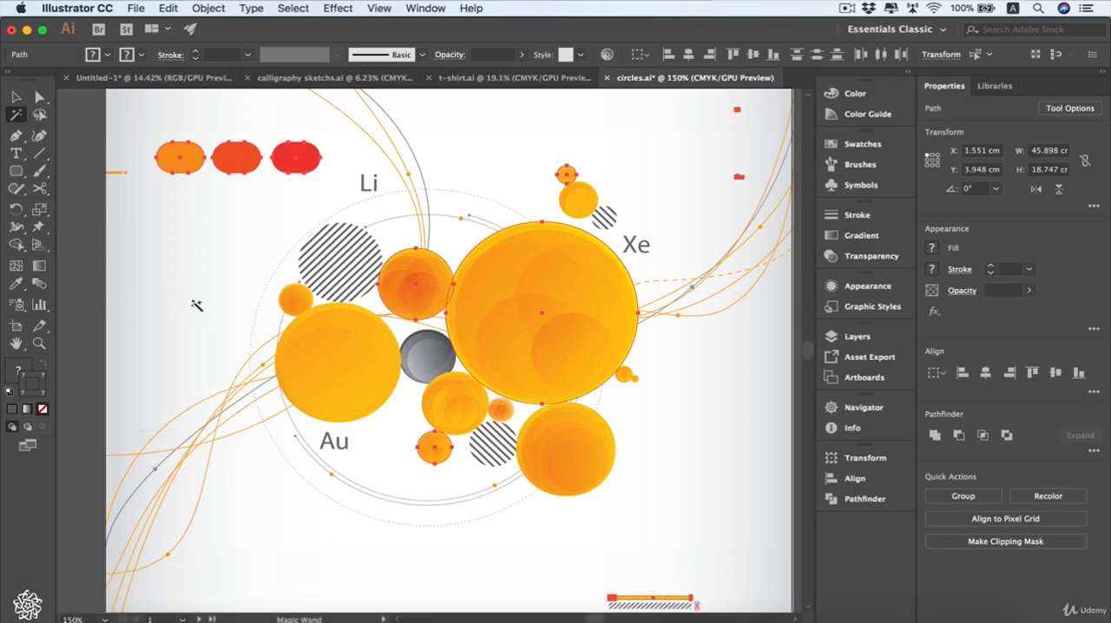
- Switch to the Selection tool, select all the artwork, and deselect everything
{"action": "left_click", "coordinate": [21, 99]}
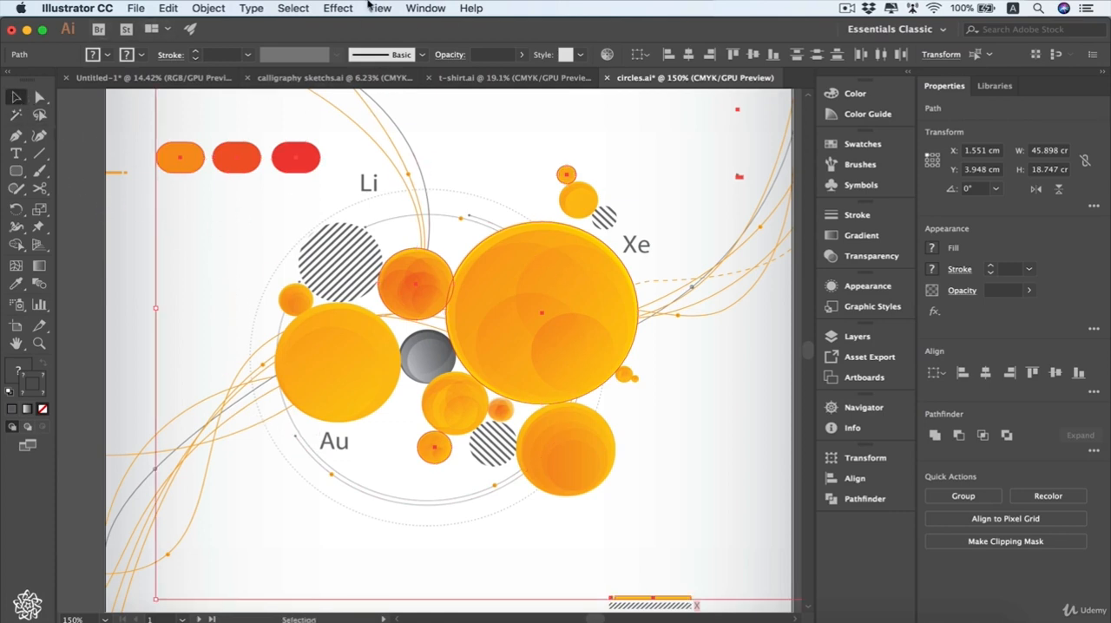
{"action": "left_click", "coordinate": [294, 9]}
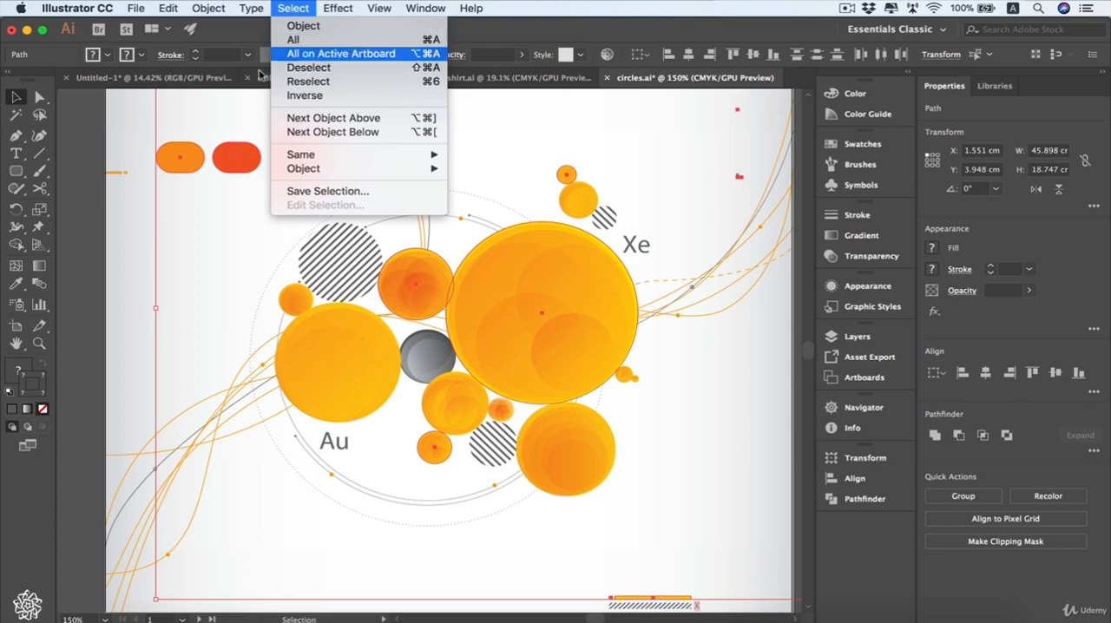
{"action": "left_click", "coordinate": [110, 245]}
{"action": "key", "text": "super+a"}
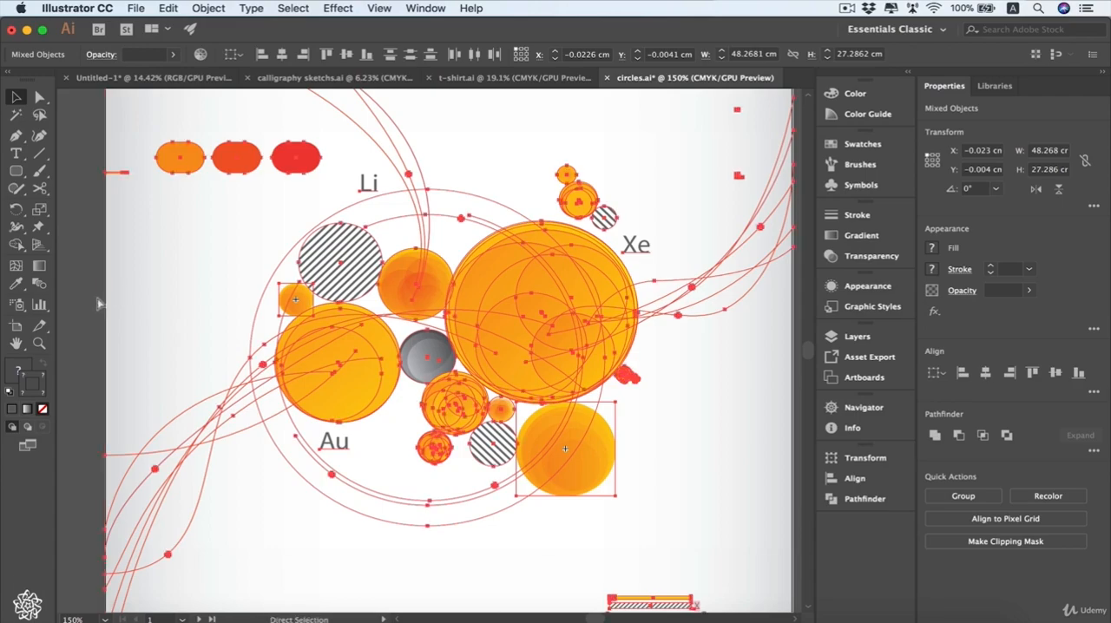
{"action": "key", "text": "shift+super+a"}
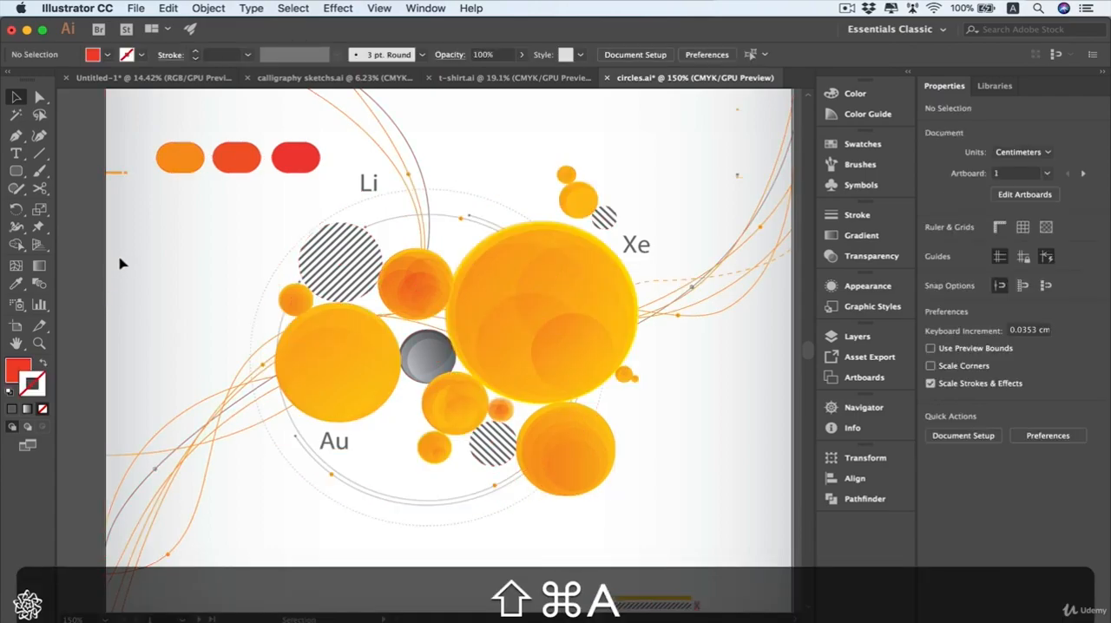
- Examine the available selection commands, including Reselect, Inverse, Next Object Above and Below, and the Same options
{"action": "left_click", "coordinate": [293, 8]}
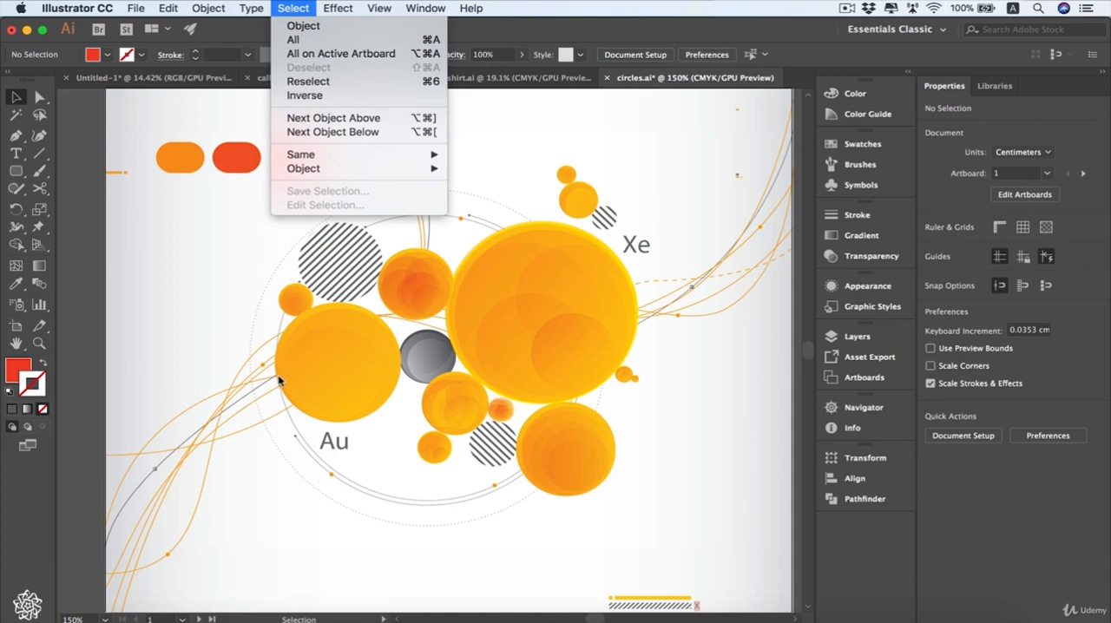
{"action": "left_click", "coordinate": [186, 310]}
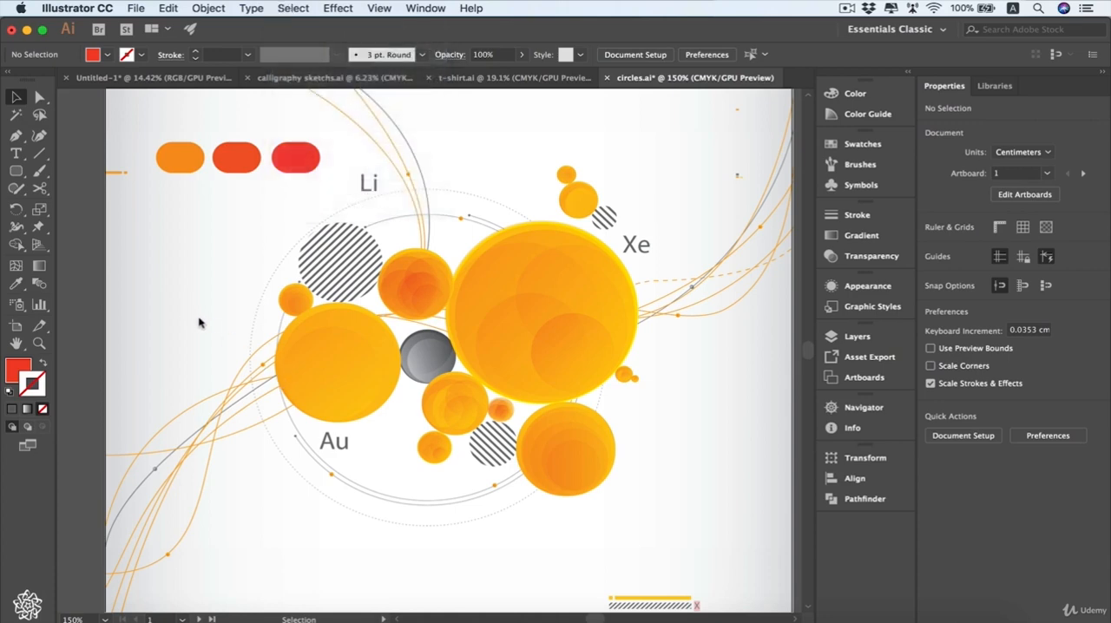
{"action": "left_click", "coordinate": [16, 346]}
{"action": "left_click_drag", "start_coordinate": [603, 325], "coordinate": [461, 294]}
{"action": "scroll", "coordinate": [313, 298], "scroll_direction": "left", "scroll_amount": 10}
{"action": "left_click", "coordinate": [293, 7]}
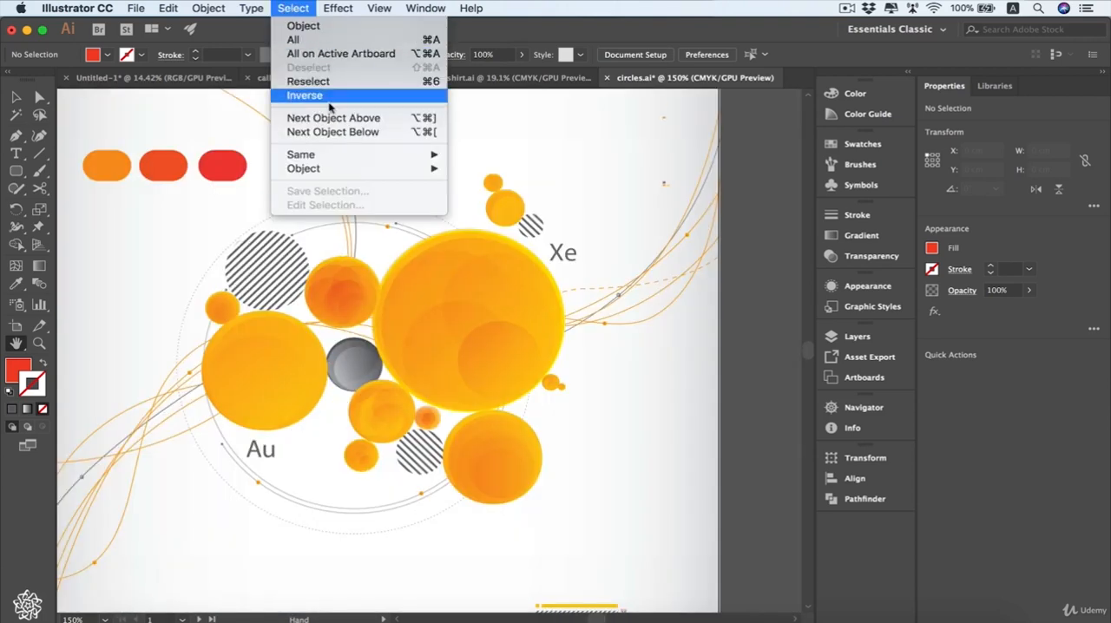
{"action": "mouse_move", "coordinate": [338, 153]}
{"action": "left_click", "coordinate": [469, 133]}
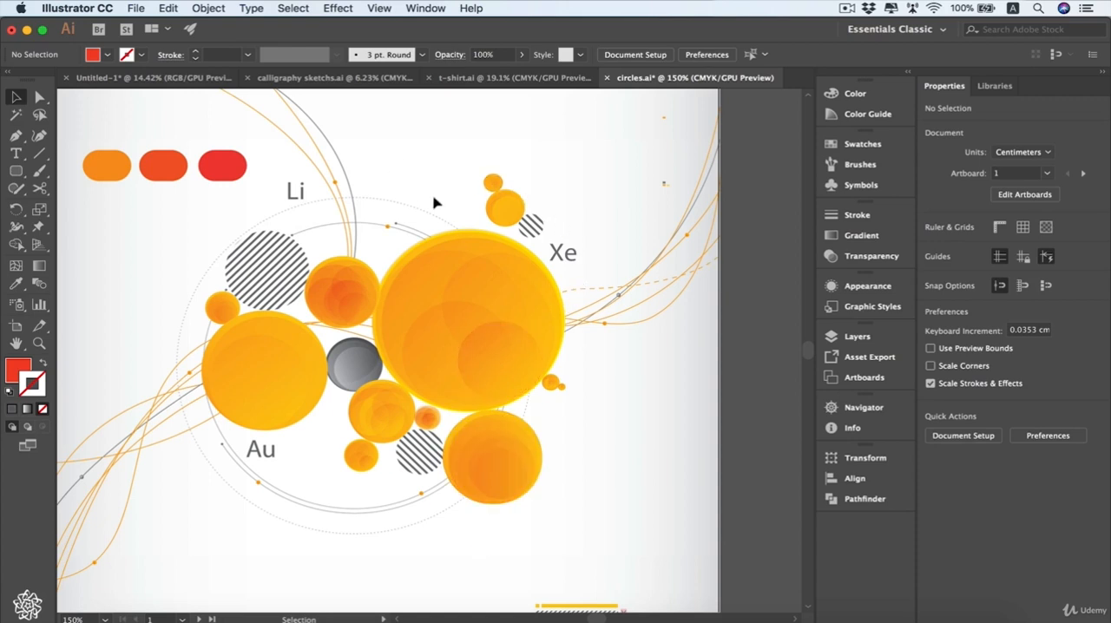
- Select the gray circle in the middle of the artwork and invert the selection
{"action": "left_click", "coordinate": [354, 368]}
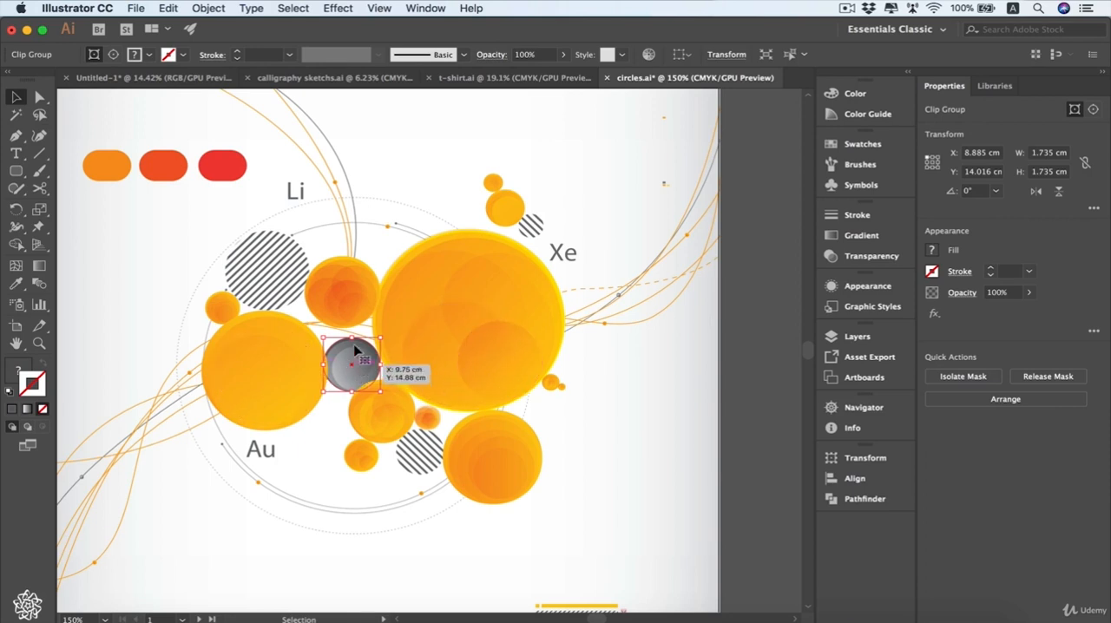
{"action": "left_click", "coordinate": [295, 8]}
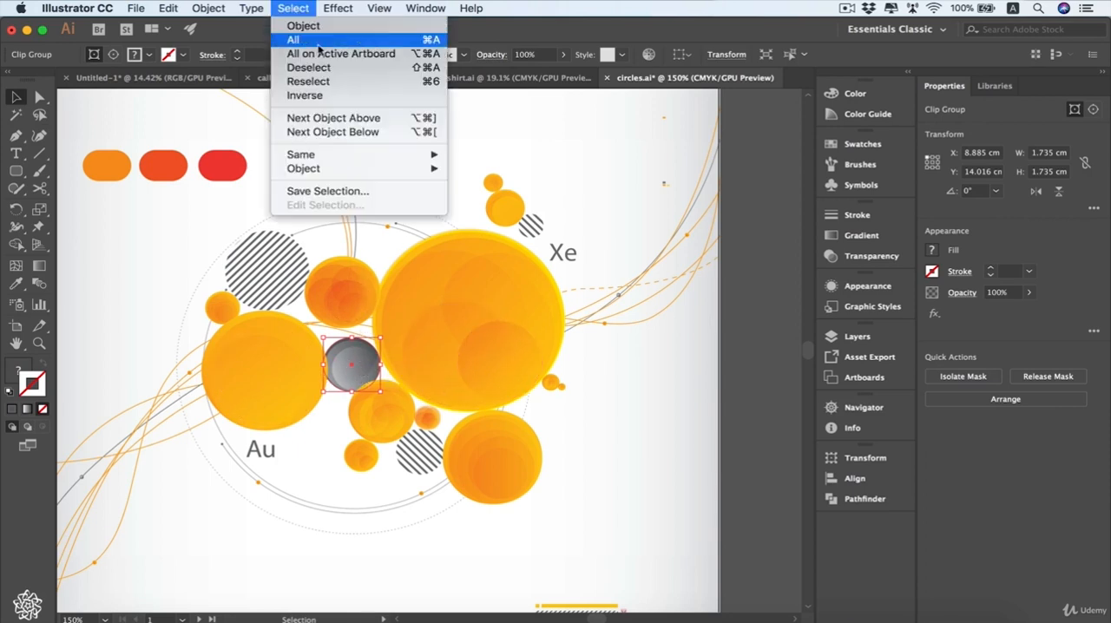
{"action": "left_click", "coordinate": [349, 99]}
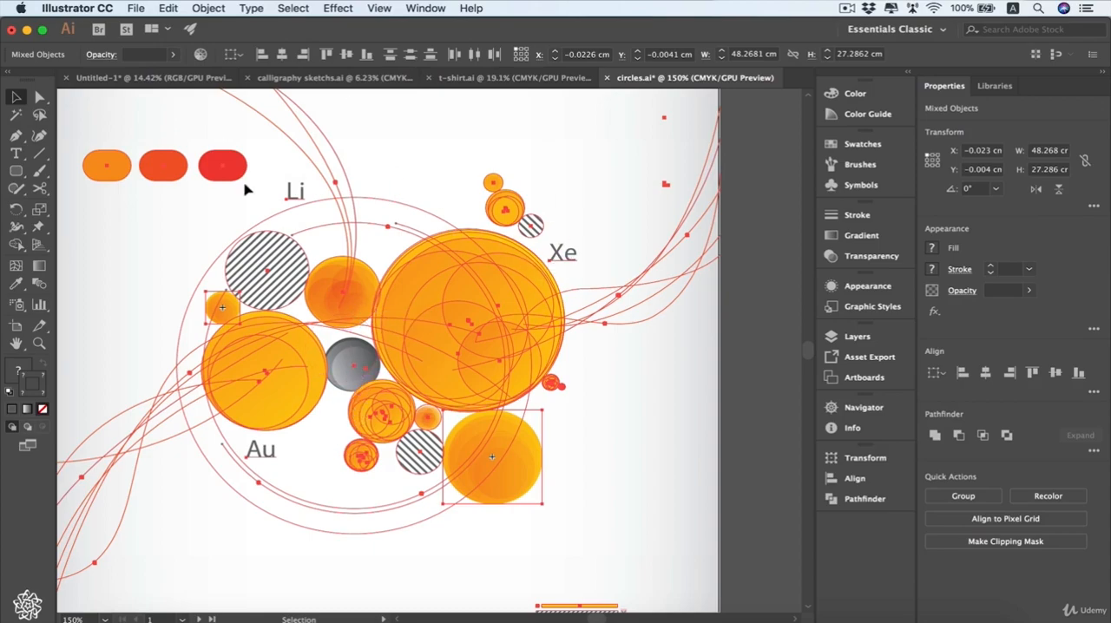
- Clear the selection, then select and delete the three rounded rectangles beside Li
{"action": "left_click", "coordinate": [136, 249]}
{"action": "left_click_drag", "start_coordinate": [86, 200], "coordinate": [243, 149]}
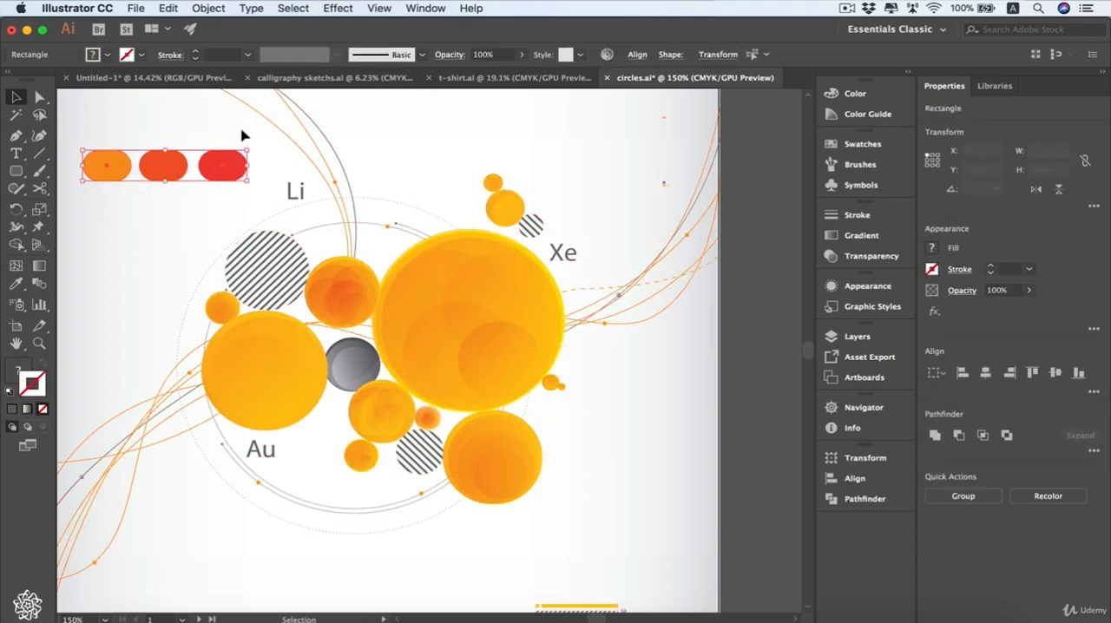
{"action": "key", "text": "BackSpace"}
- Look over the selection commands once more and switch back to the Selection tool
{"action": "left_click_drag", "start_coordinate": [83, 270], "coordinate": [166, 272]}
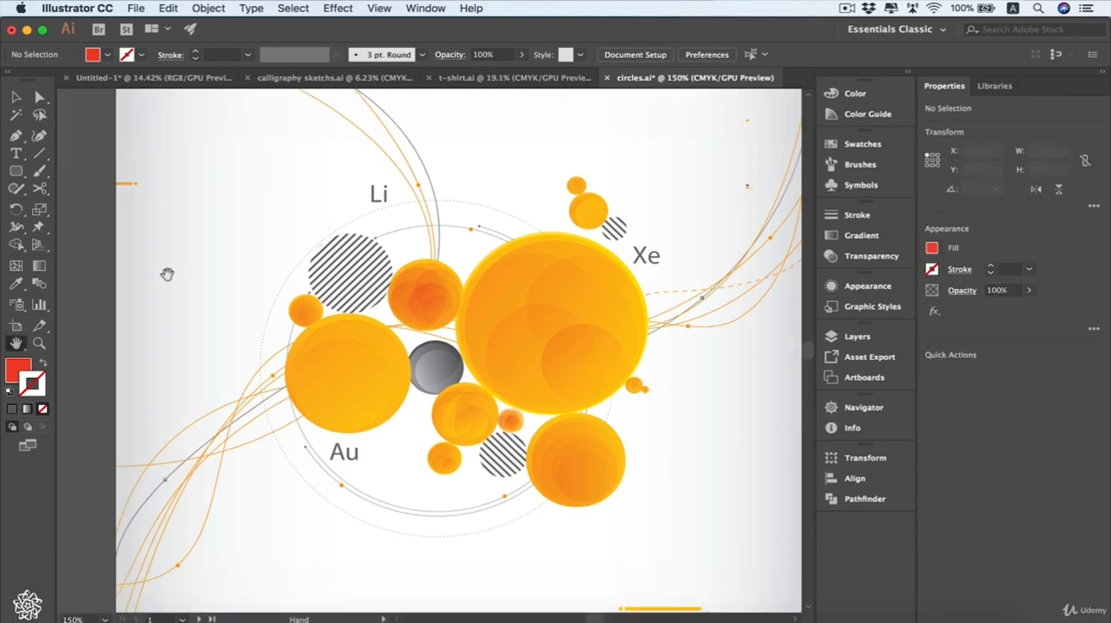
{"action": "left_click", "coordinate": [294, 8]}
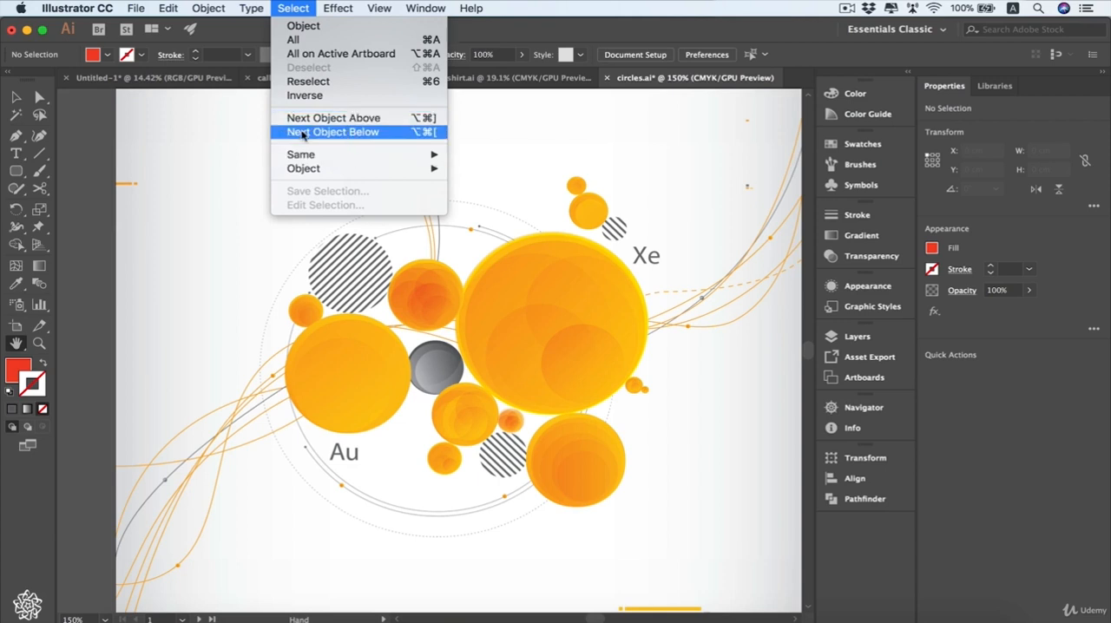
{"action": "left_click", "coordinate": [251, 203]}
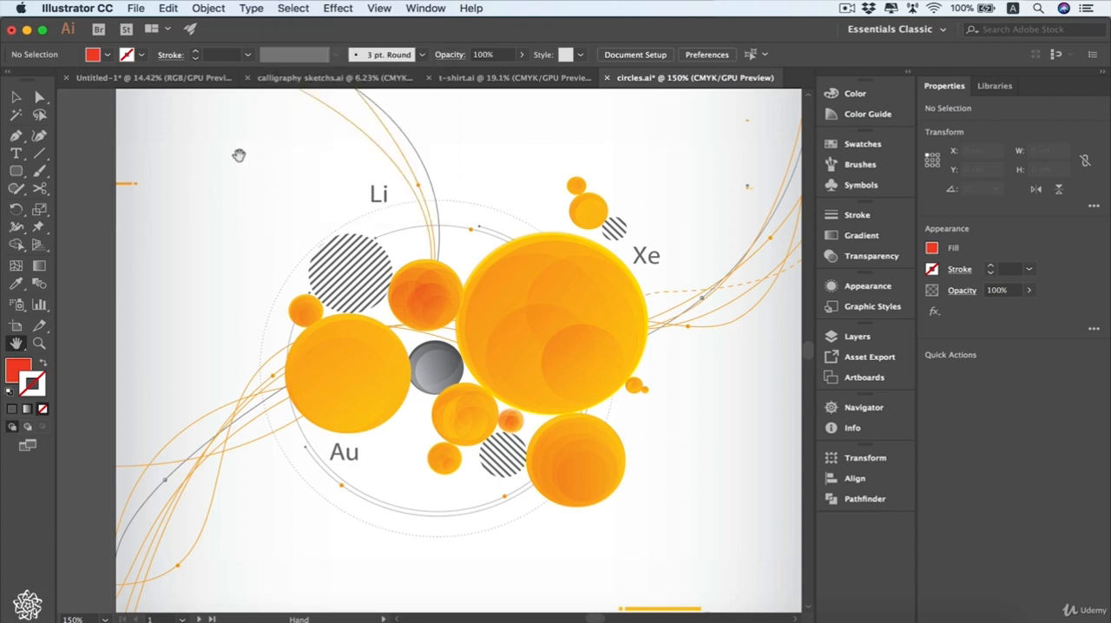
{"action": "left_click", "coordinate": [18, 98]}
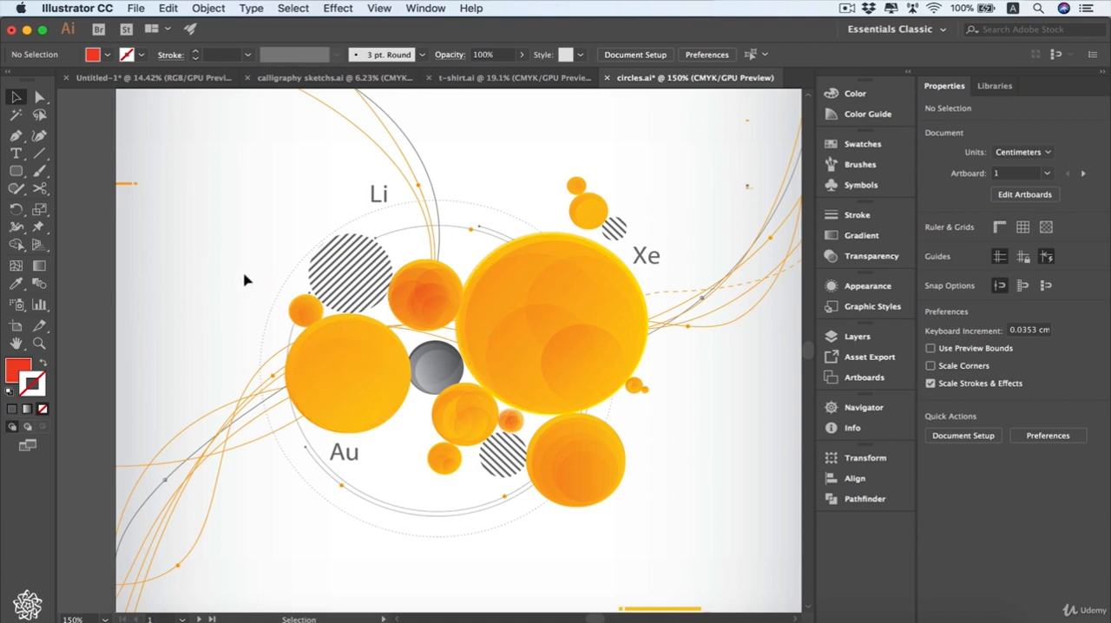
- Unlock Layer 8 and select its background paths around the circles artwork
{"action": "left_click", "coordinate": [852, 340]}
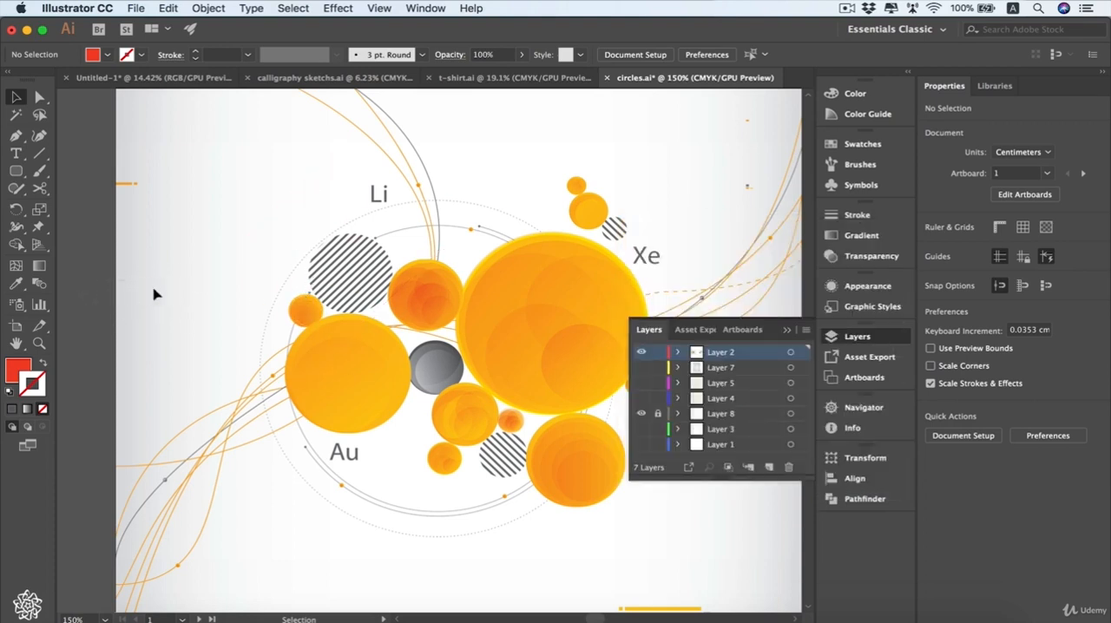
{"action": "left_click", "coordinate": [658, 415]}
{"action": "left_click_drag", "start_coordinate": [125, 316], "coordinate": [211, 287]}
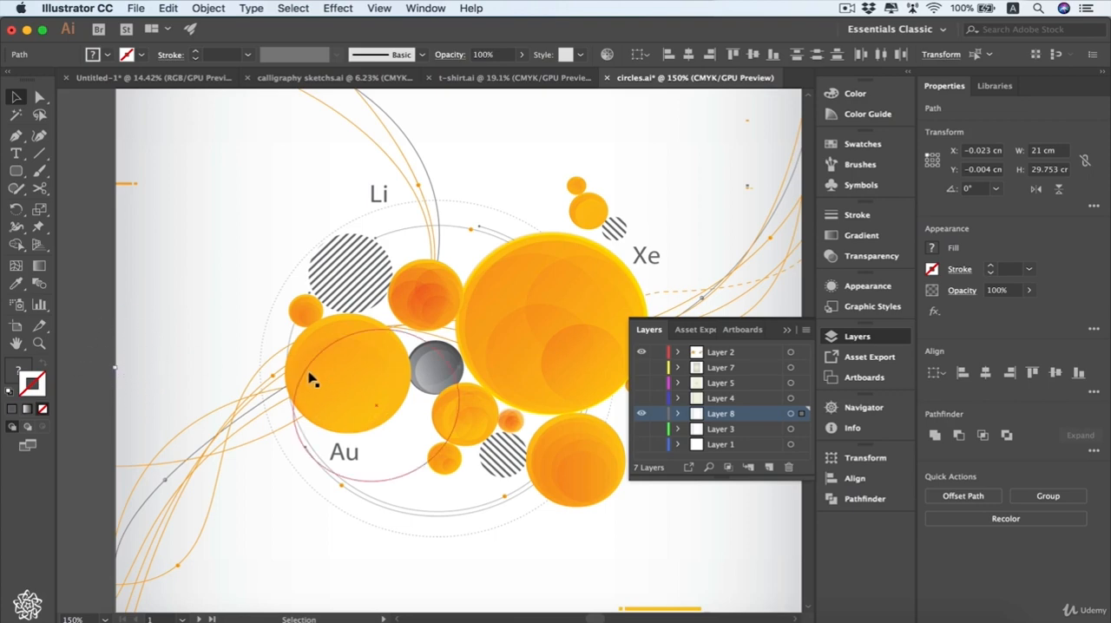
- Move the selection from the background paths to the next object above in the stacking order
{"action": "scroll", "coordinate": [313, 380], "scroll_direction": "down", "scroll_amount": 2}
{"action": "scroll", "coordinate": [312, 379], "scroll_direction": "right", "scroll_amount": 1}
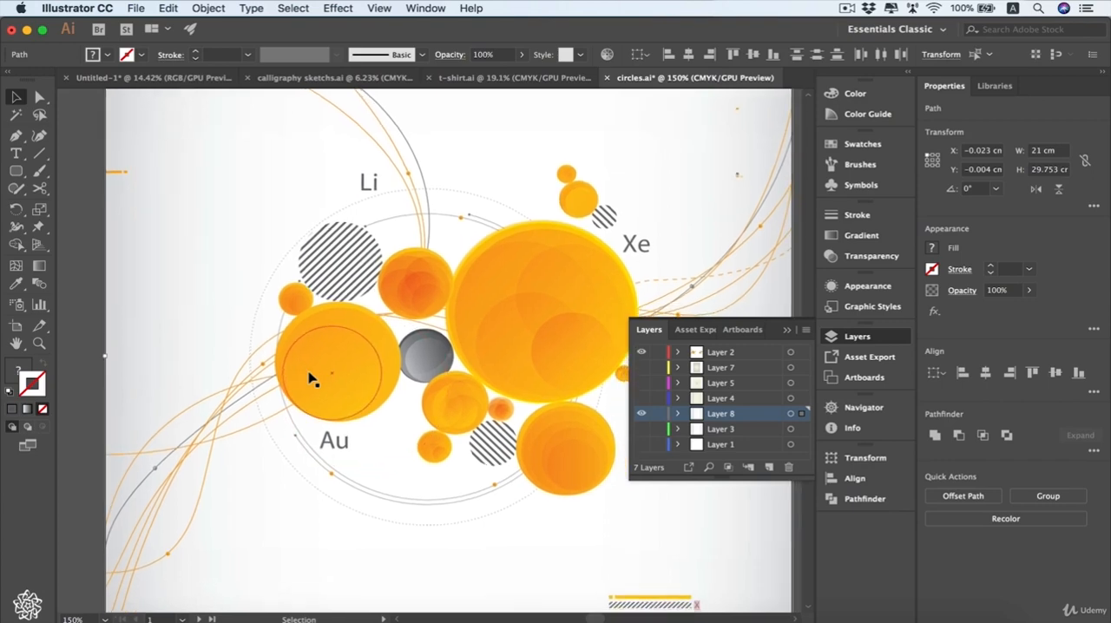
{"action": "scroll", "coordinate": [313, 379], "scroll_direction": "down", "scroll_amount": 1}
{"action": "scroll", "coordinate": [312, 380], "scroll_direction": "right", "scroll_amount": 1}
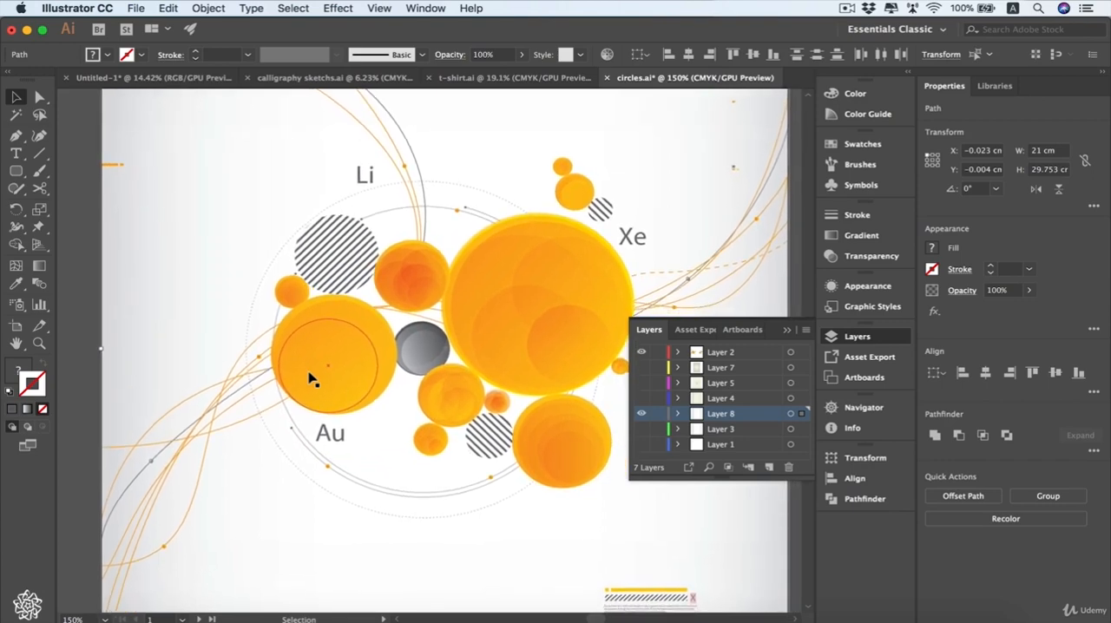
{"action": "left_click", "coordinate": [294, 8]}
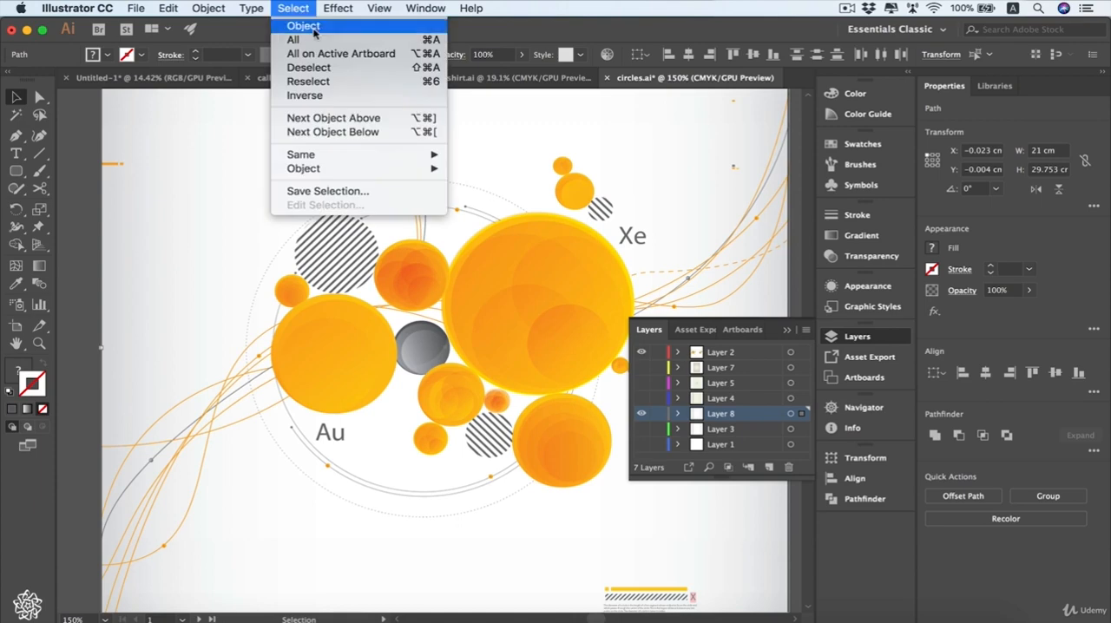
{"action": "left_click", "coordinate": [358, 118]}
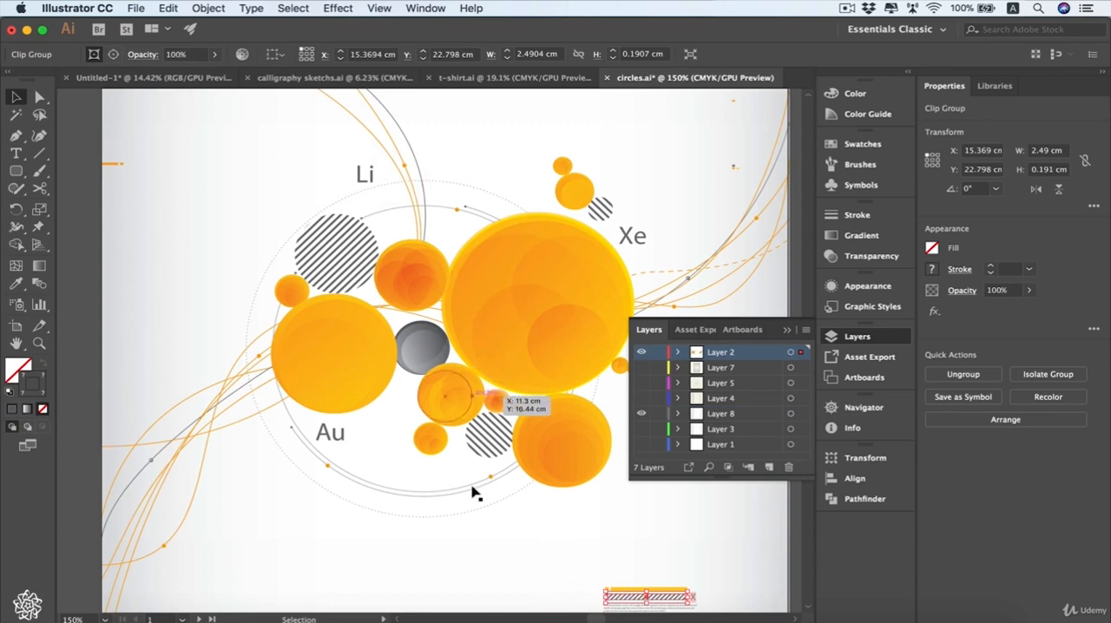
- Move the selection to the next object below, then lock Layer 8 again and put the layer list away
{"action": "left_click", "coordinate": [294, 9]}
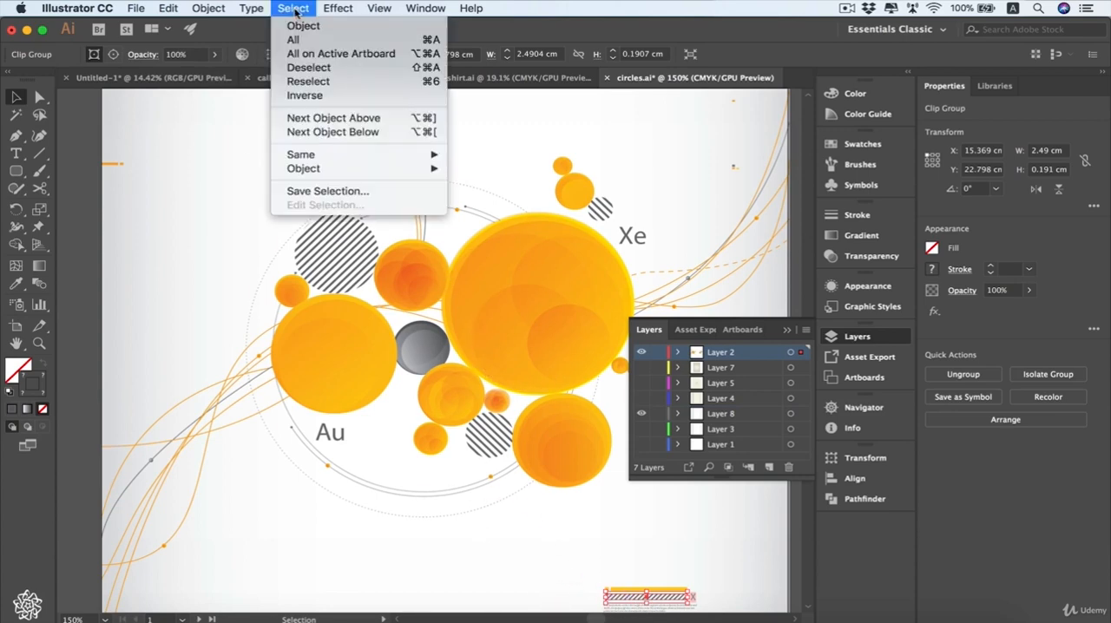
{"action": "left_click", "coordinate": [397, 133]}
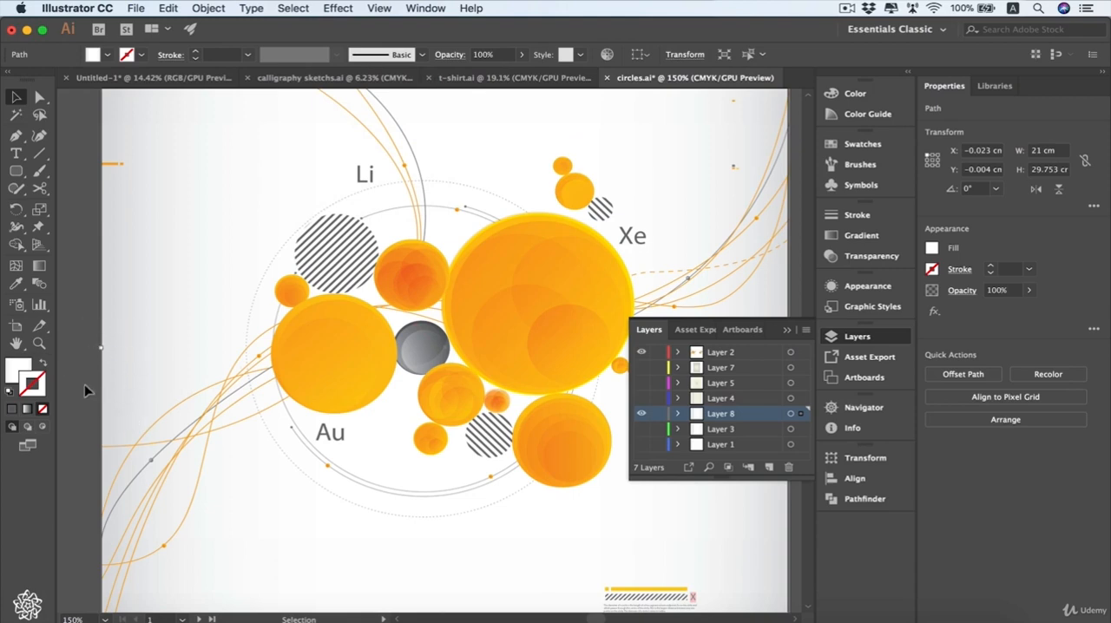
{"action": "left_click", "coordinate": [658, 415]}
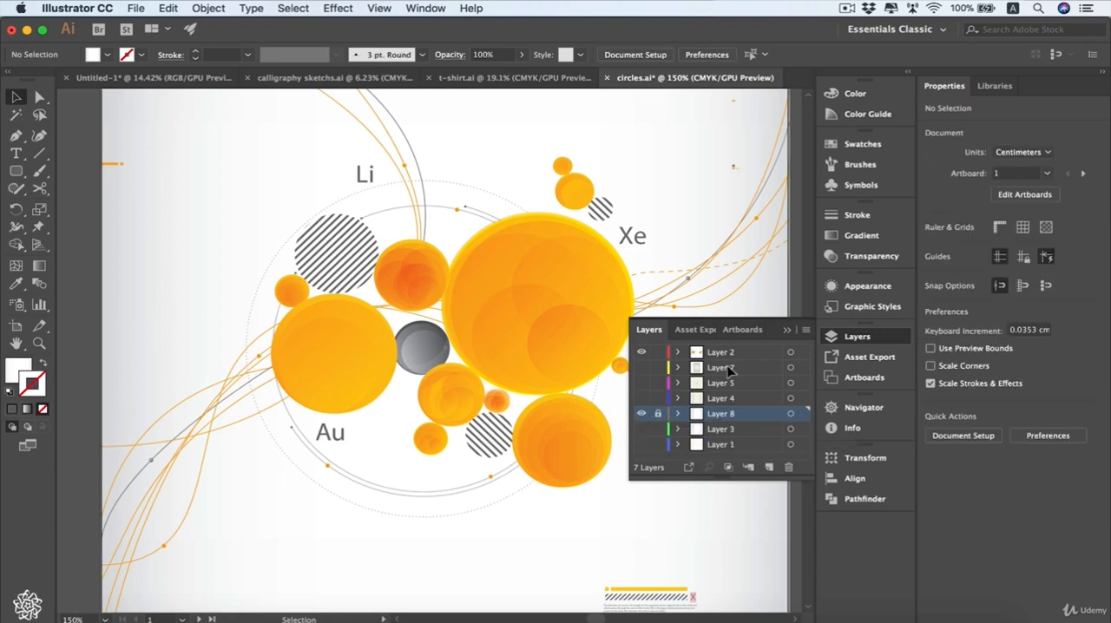
{"action": "left_click", "coordinate": [789, 331]}
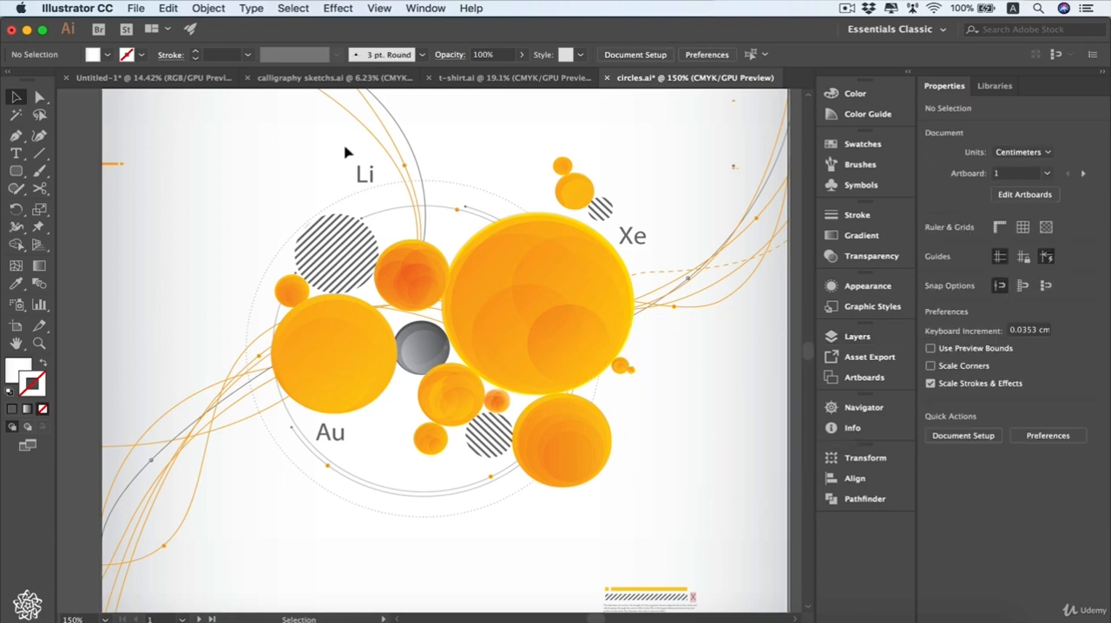
- Directly select the small inner circle at the lower right of the large orange circle, and select everything with the same fill color
{"action": "left_click", "coordinate": [308, 8]}
{"action": "mouse_move", "coordinate": [335, 155]}
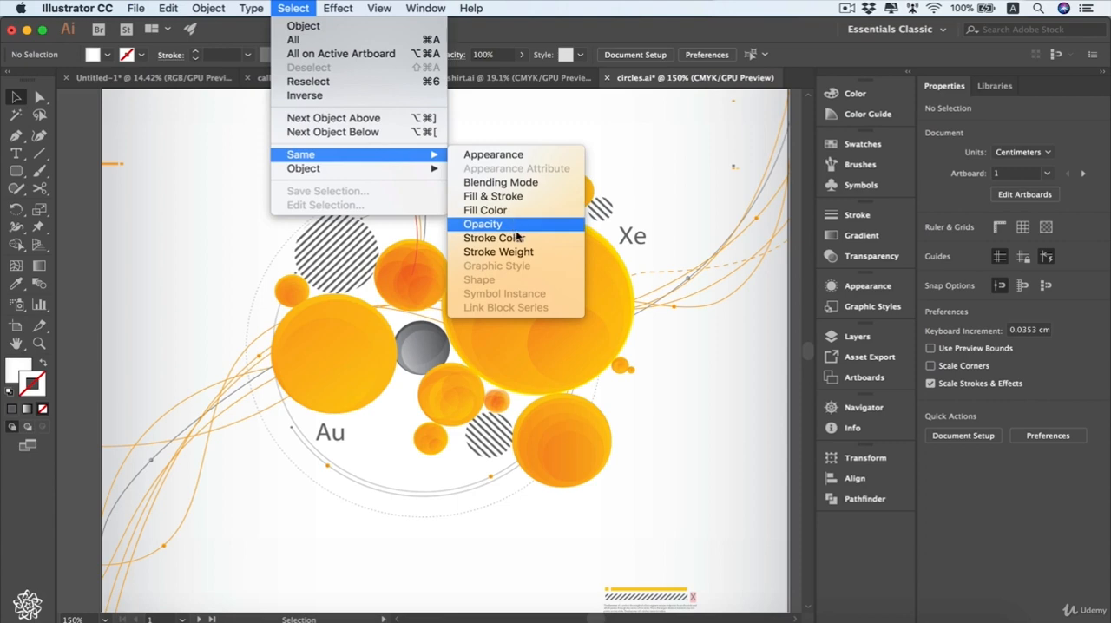
{"action": "left_click", "coordinate": [551, 252]}
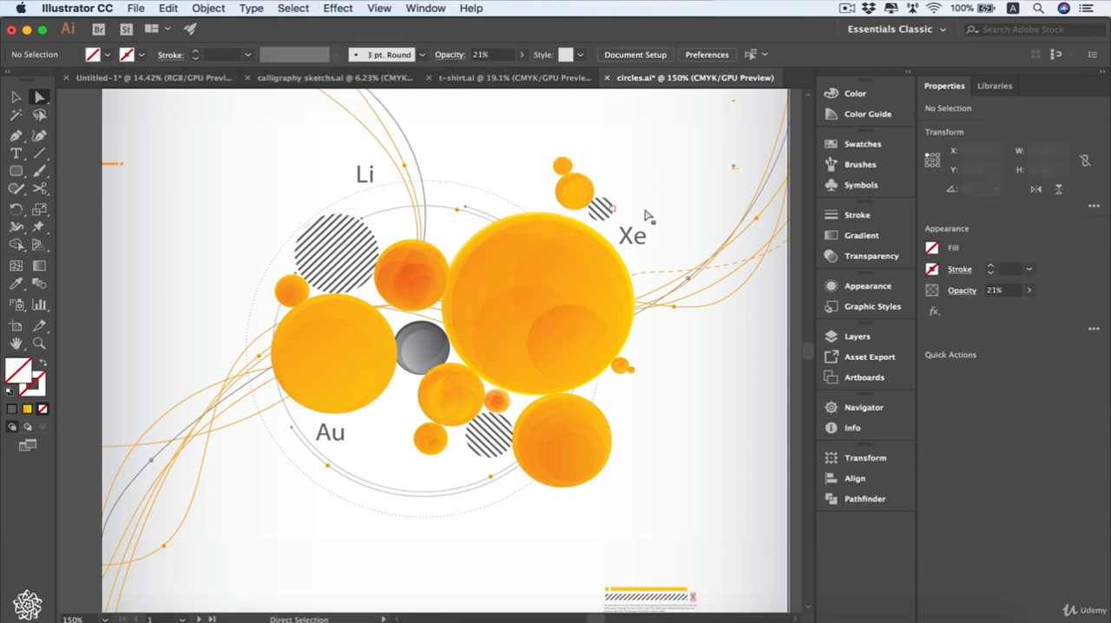
{"action": "key", "text": "a"}
{"action": "left_click", "coordinate": [557, 371]}
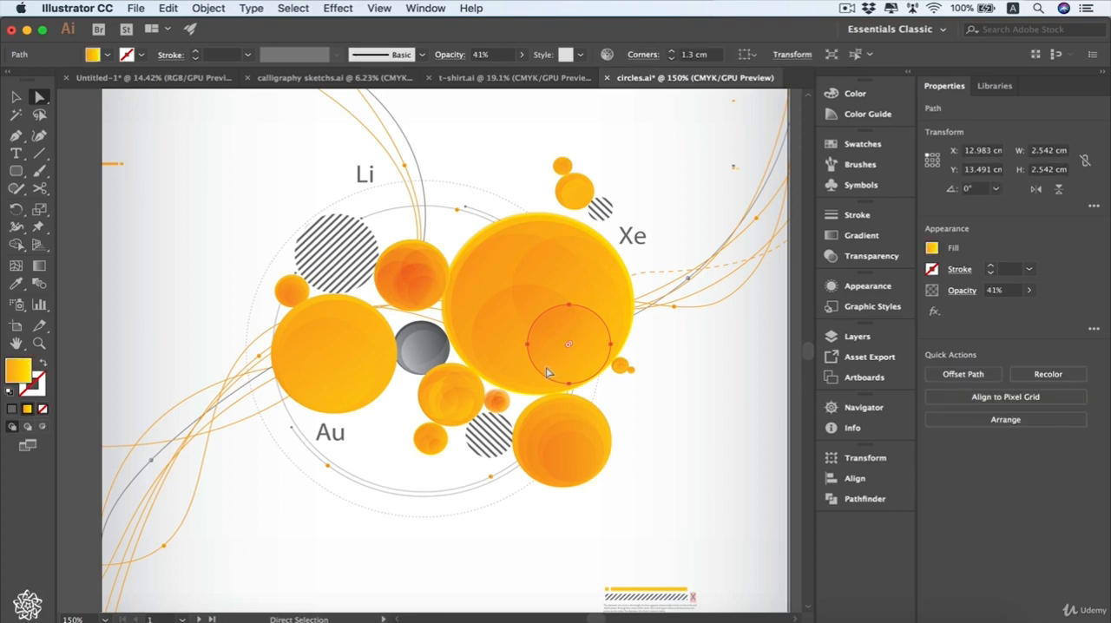
{"action": "left_click", "coordinate": [293, 7]}
{"action": "mouse_move", "coordinate": [384, 164]}
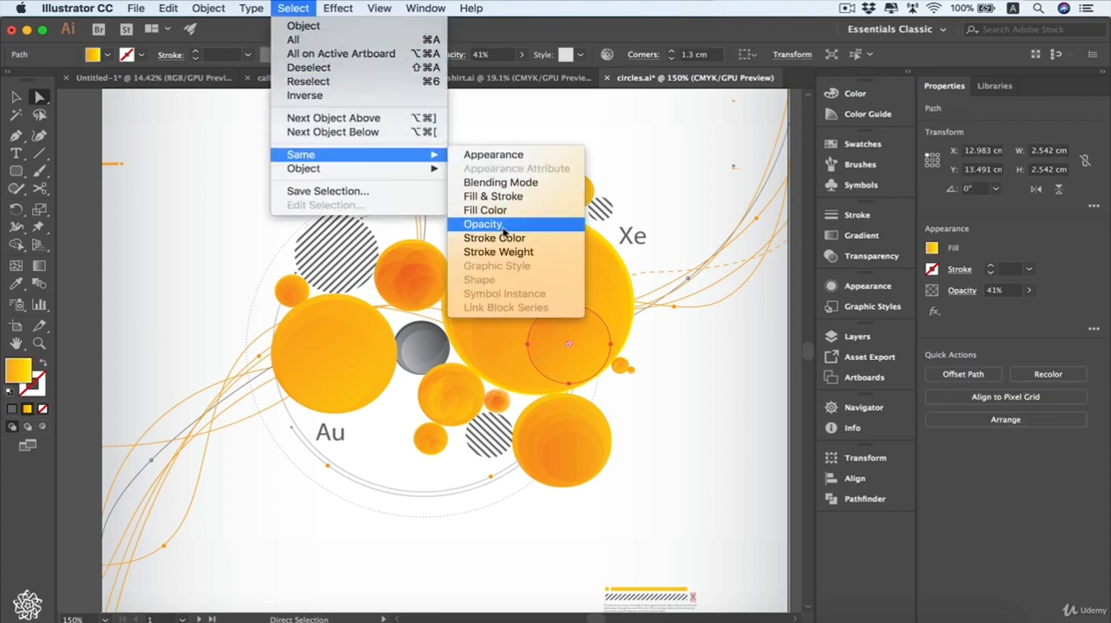
{"action": "left_click", "coordinate": [482, 211]}
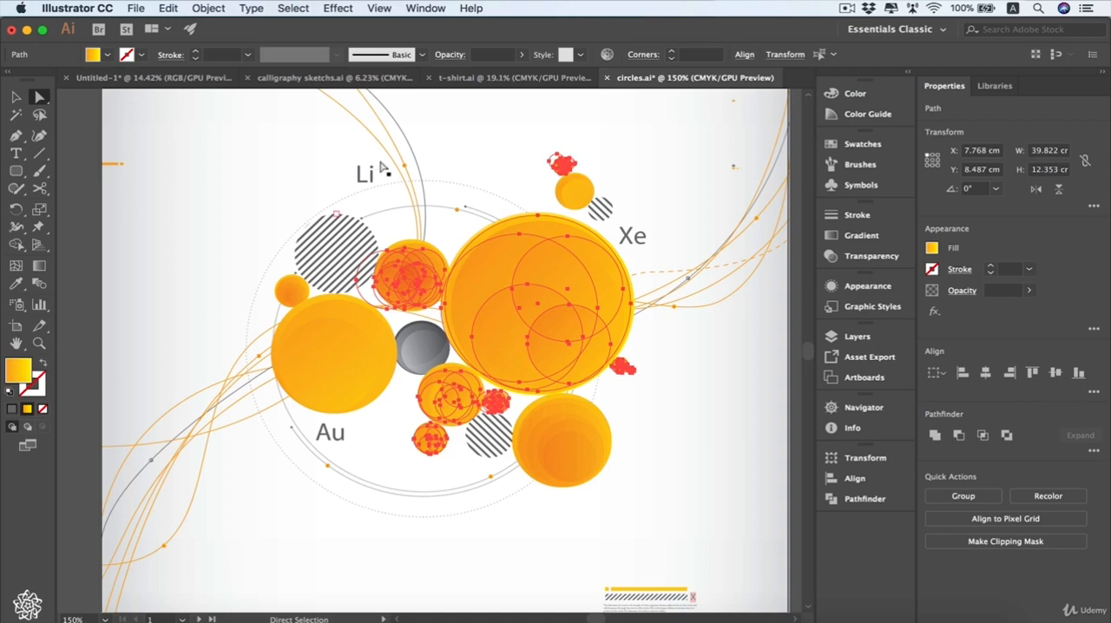
- Select only the upper-right inner circle of the large orange circle and examine the Object and Save Selection commands
{"action": "left_click", "coordinate": [543, 256]}
{"action": "left_click", "coordinate": [283, 11]}
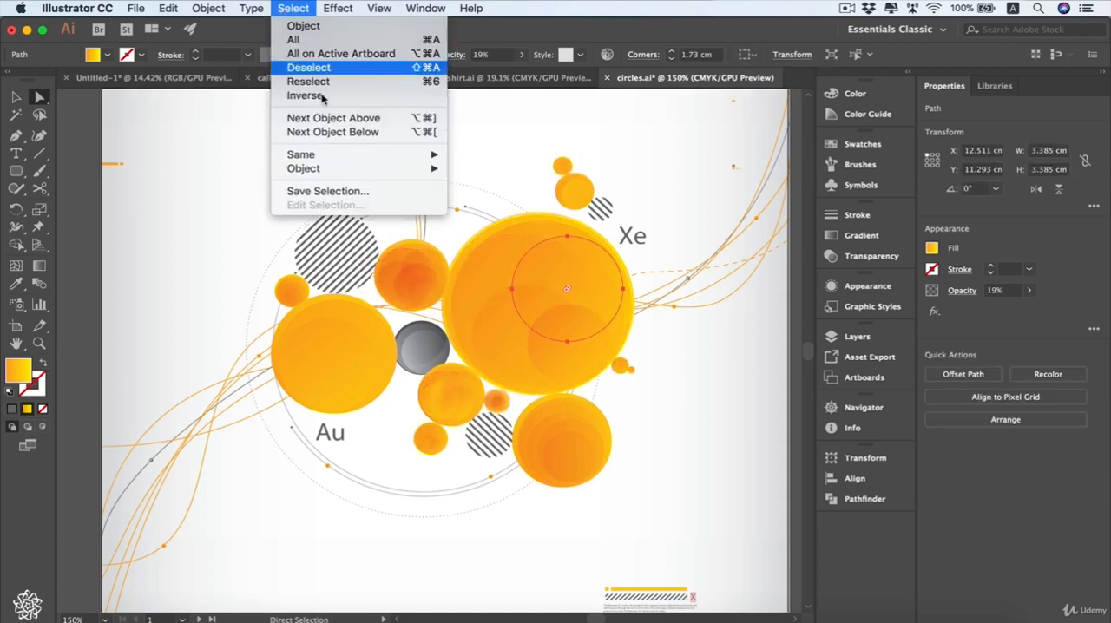
{"action": "mouse_move", "coordinate": [386, 176]}
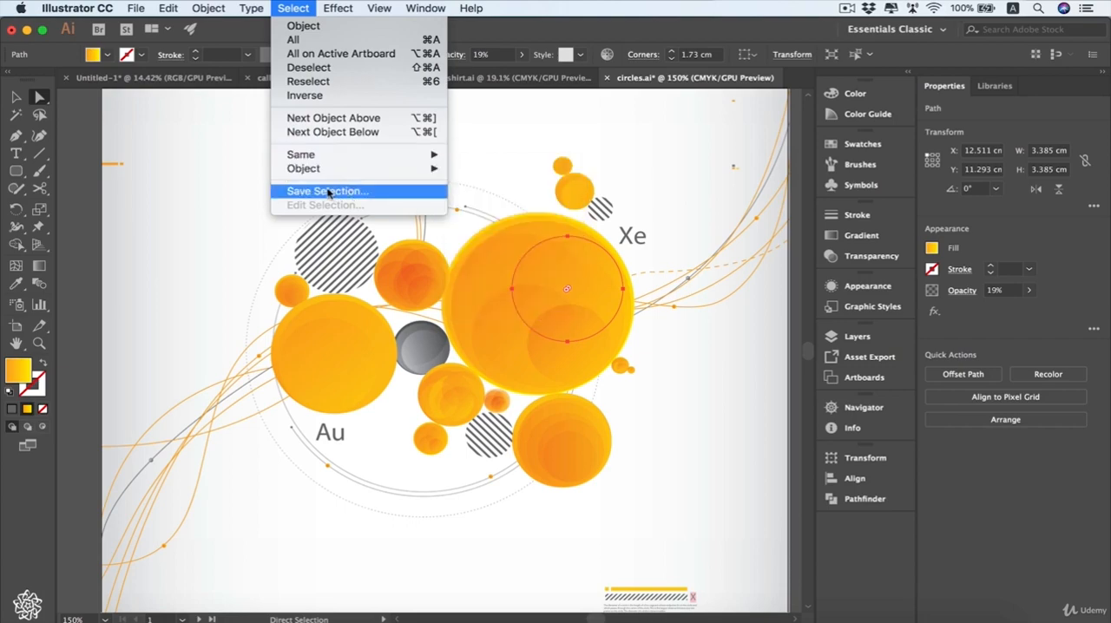
{"action": "left_click", "coordinate": [199, 163]}
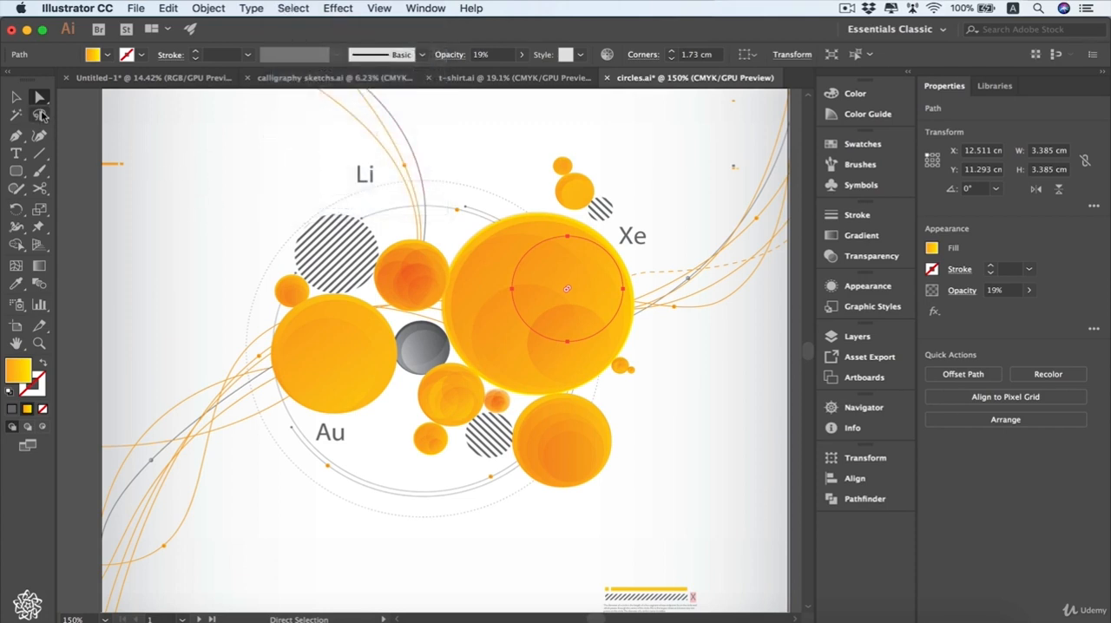
- Lasso the three small circles above Xe and save the selection as "3 circles"
{"action": "left_click", "coordinate": [40, 115]}
{"action": "mouse_move", "coordinate": [633, 210]}
{"action": "left_mouse_down"}
{"action": "mouse_move", "coordinate": [593, 227]}
{"action": "mouse_move", "coordinate": [554, 208]}
{"action": "mouse_move", "coordinate": [531, 175]}
{"action": "mouse_move", "coordinate": [579, 155]}
{"action": "mouse_move", "coordinate": [637, 214]}
{"action": "left_mouse_up"}
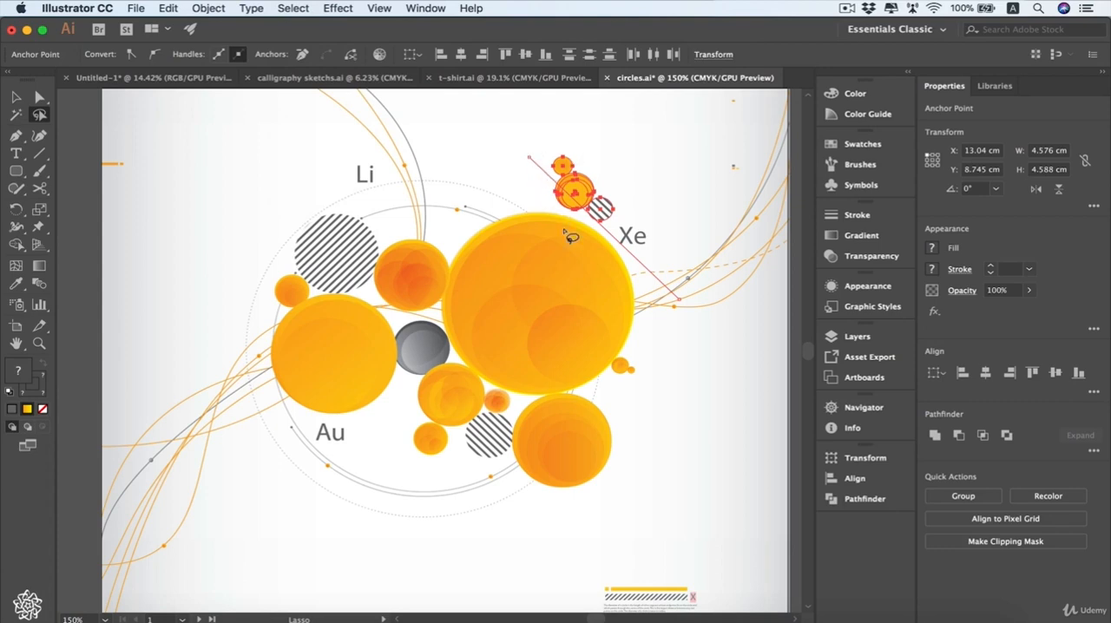
{"action": "left_click", "coordinate": [295, 9]}
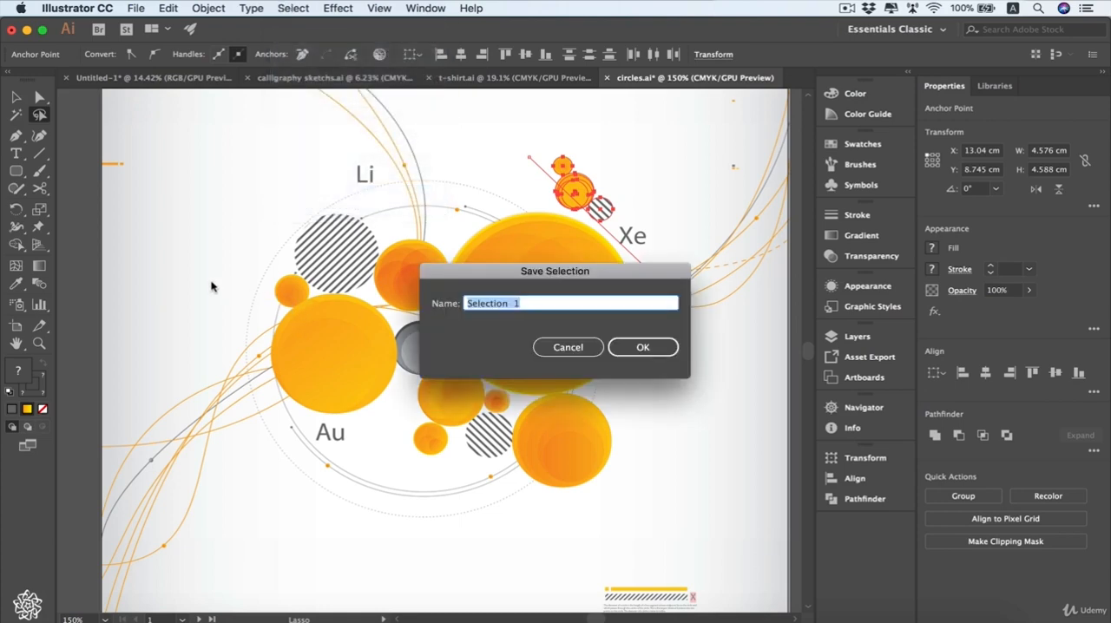
{"action": "type", "text": "3 circles"}
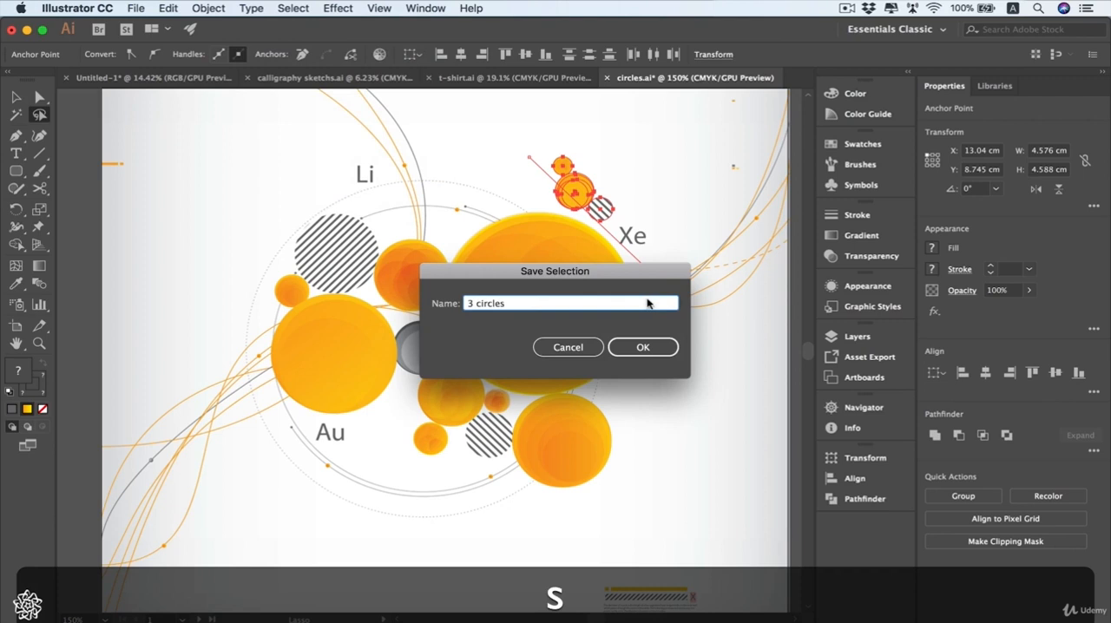
{"action": "left_click", "coordinate": [643, 346]}
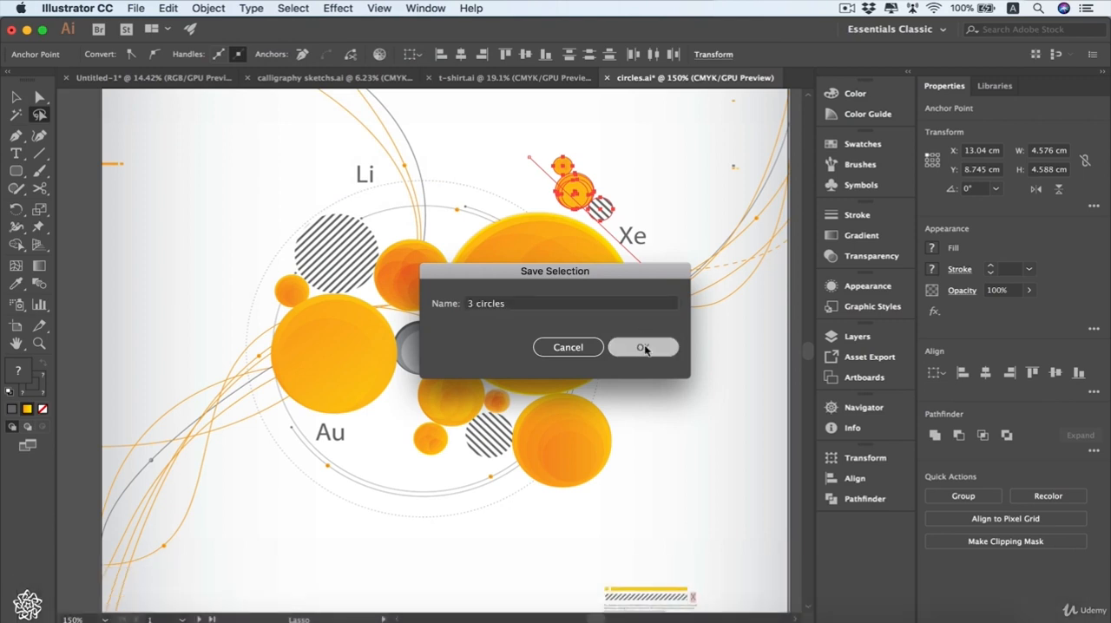
- Clear the selection with the Selection tool and recall the saved "3 circles" selection
{"action": "key", "text": "v"}
{"action": "left_click", "coordinate": [255, 187]}
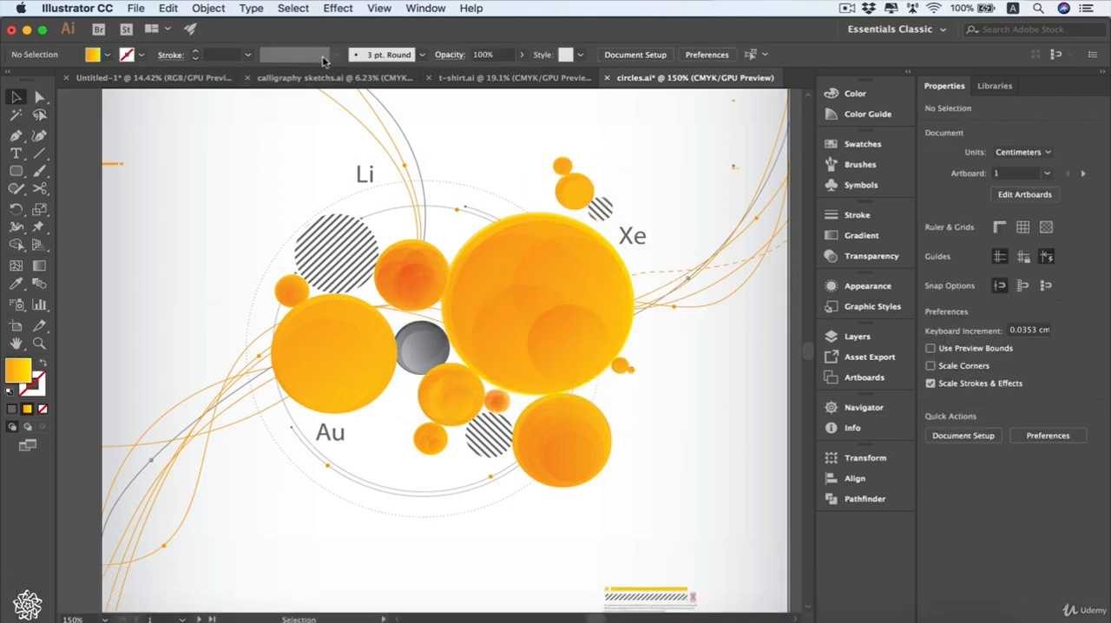
{"action": "left_click", "coordinate": [287, 13]}
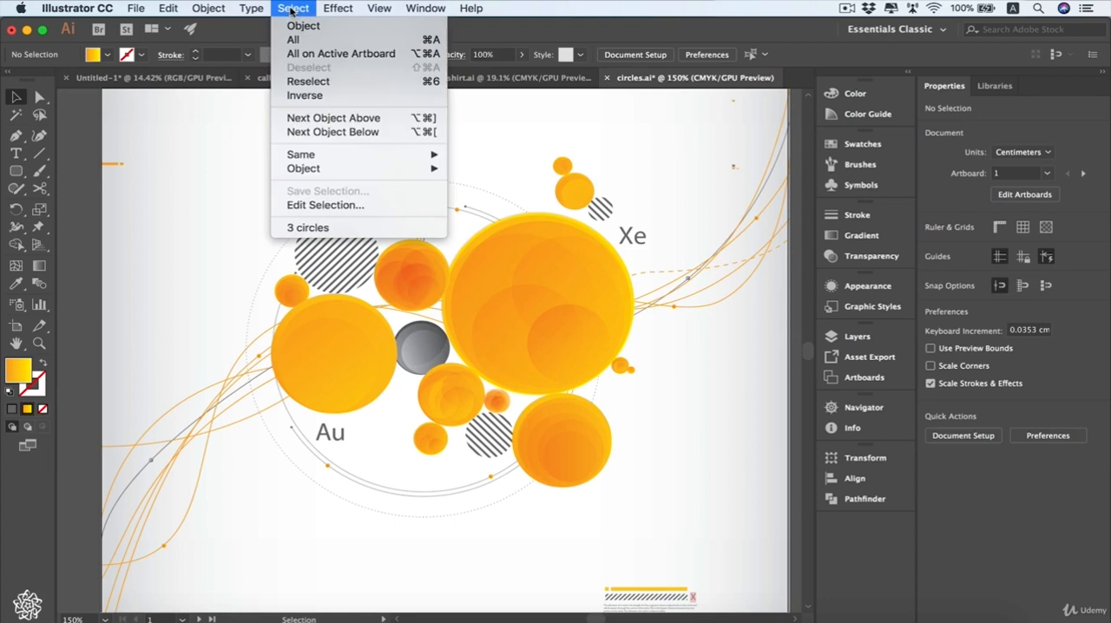
{"action": "left_click", "coordinate": [310, 228]}
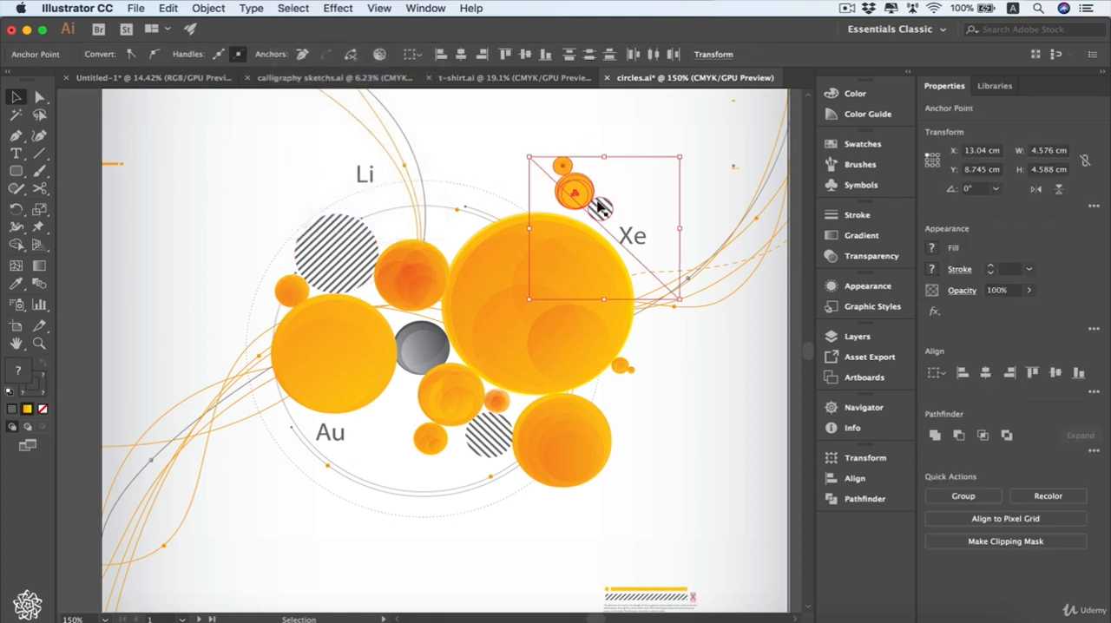
- Delete the saved "3 circles" selection from the document's saved selections
{"action": "left_click", "coordinate": [293, 9]}
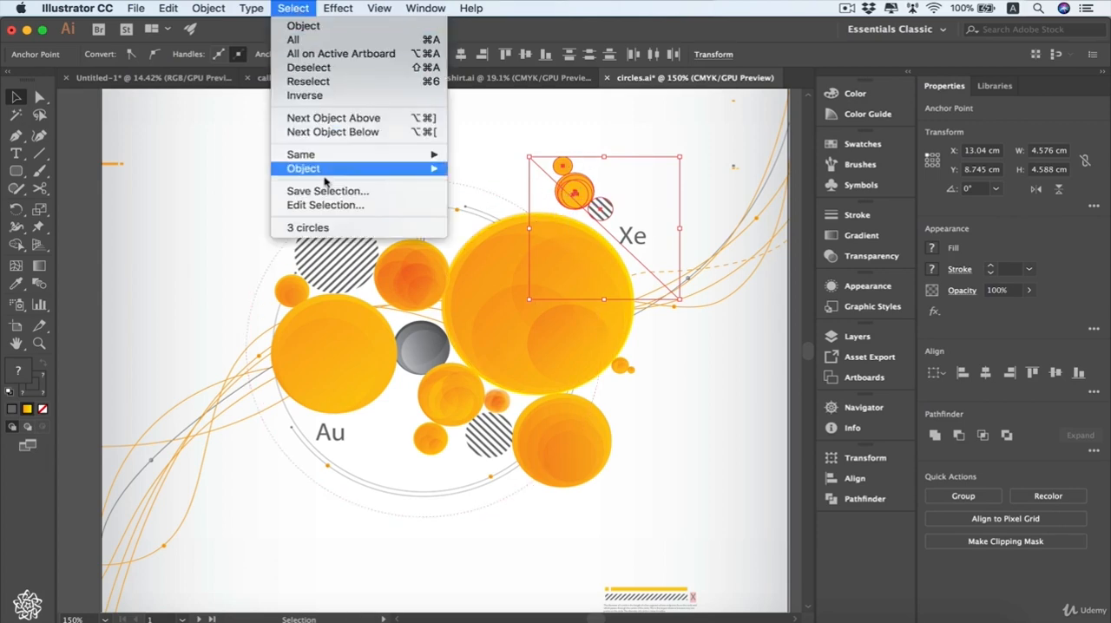
{"action": "left_click", "coordinate": [340, 205]}
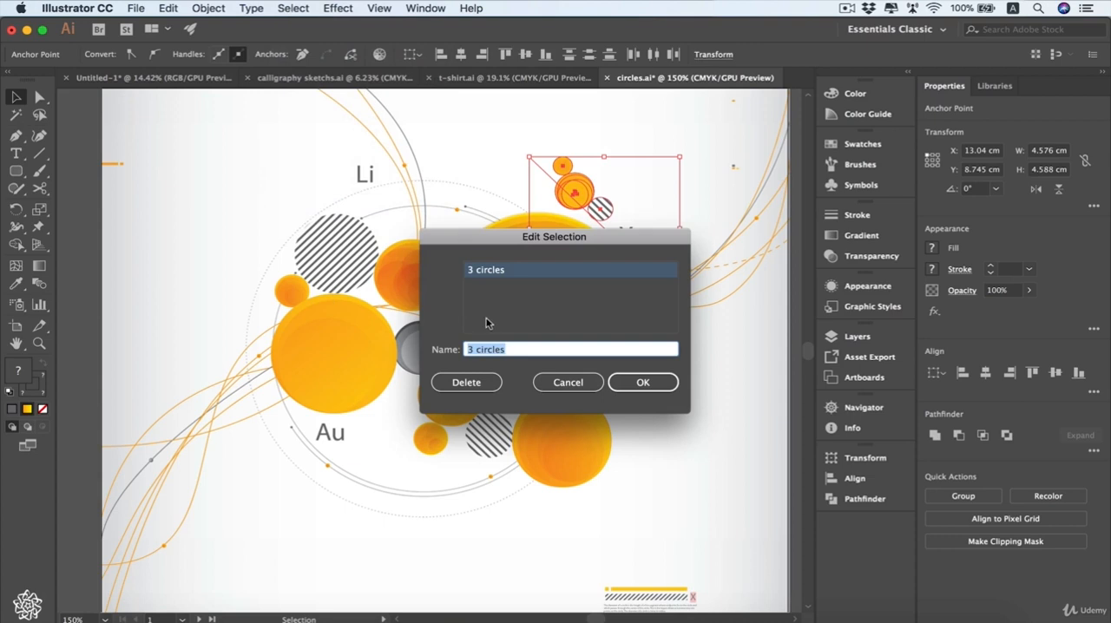
{"action": "left_click", "coordinate": [466, 388]}
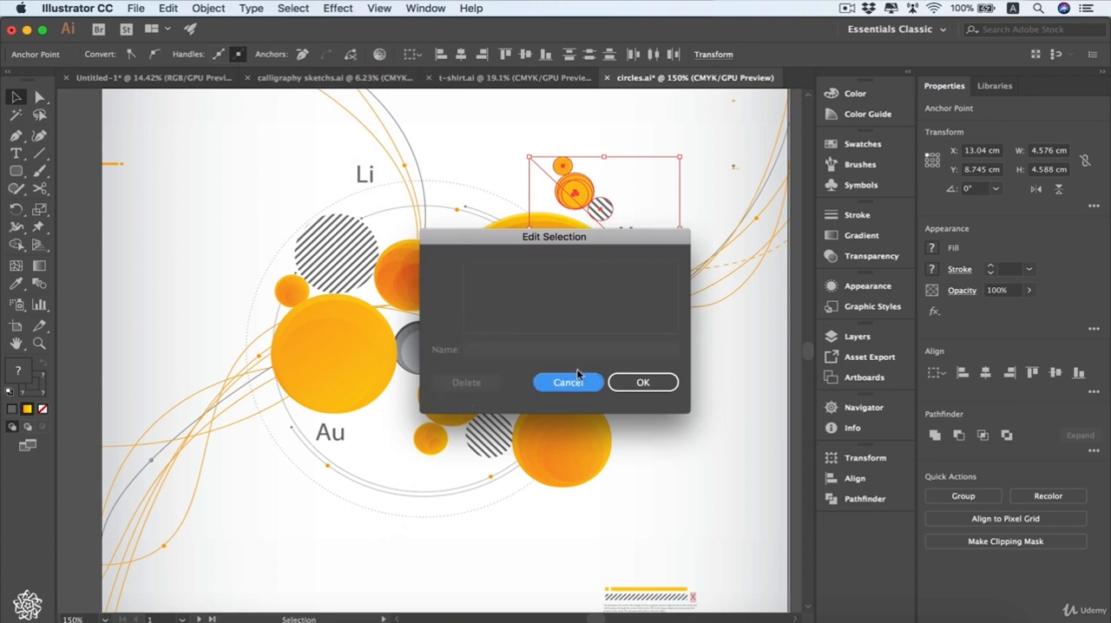
{"action": "left_click", "coordinate": [642, 383]}
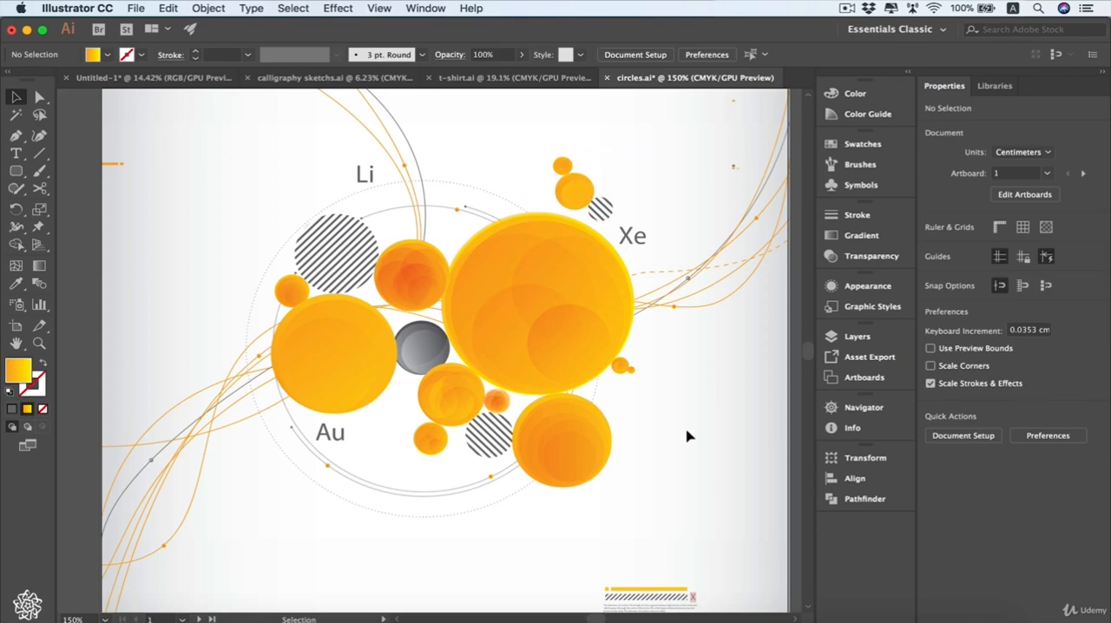